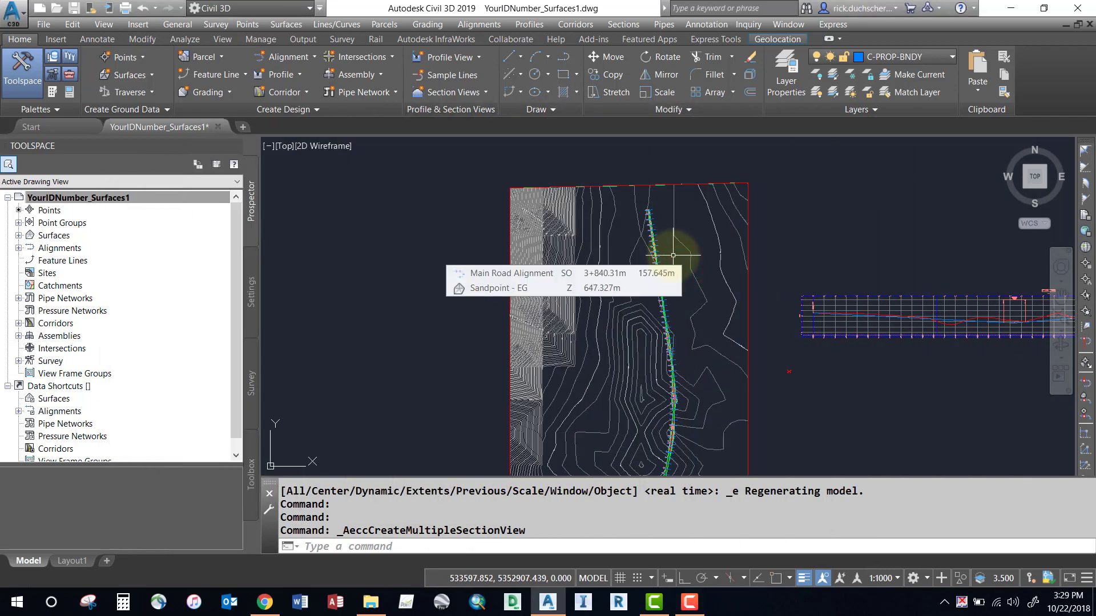
In Prospector, expand Alignments > Centerline Alignments > Main Road Alignment > Sample Line Groups
{"action": "left_click", "coordinate": [18, 249]}
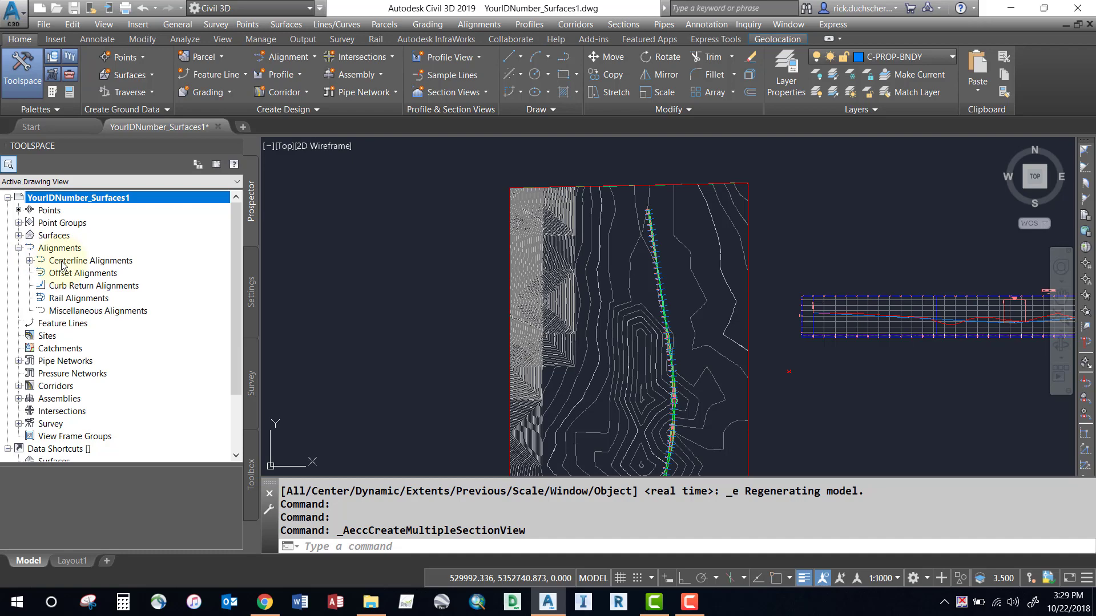
{"action": "left_click", "coordinate": [29, 261]}
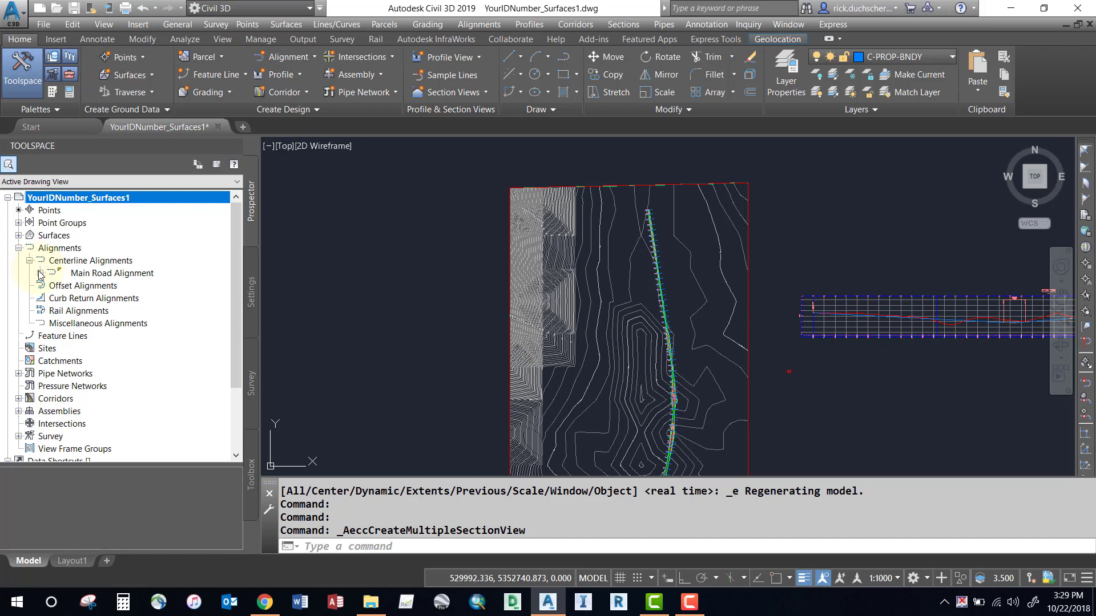
{"action": "left_click", "coordinate": [40, 273]}
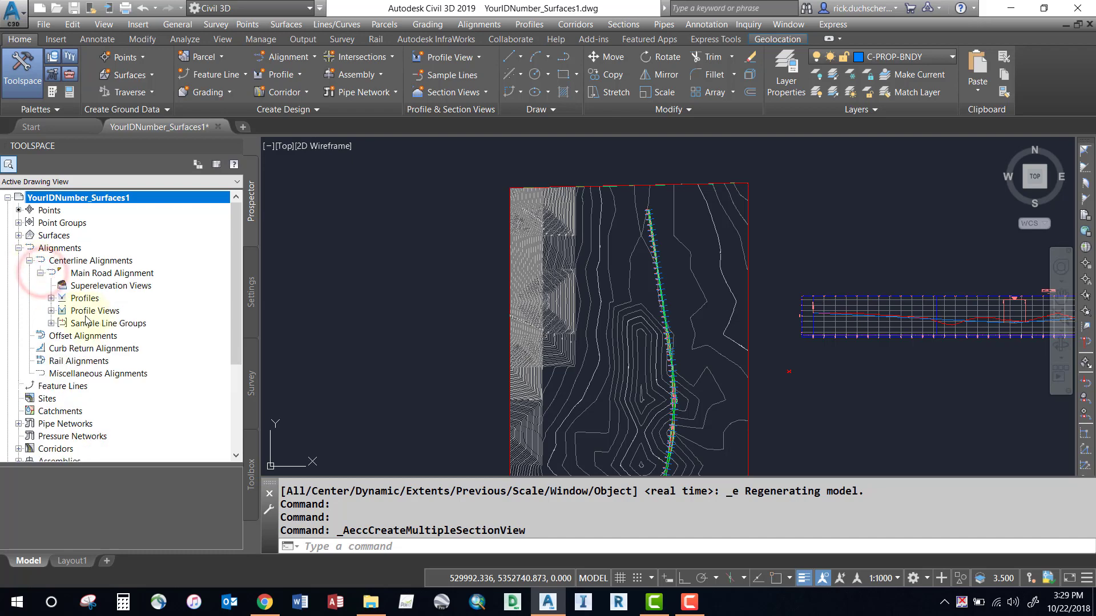
{"action": "left_click", "coordinate": [87, 323]}
{"action": "left_click", "coordinate": [51, 323]}
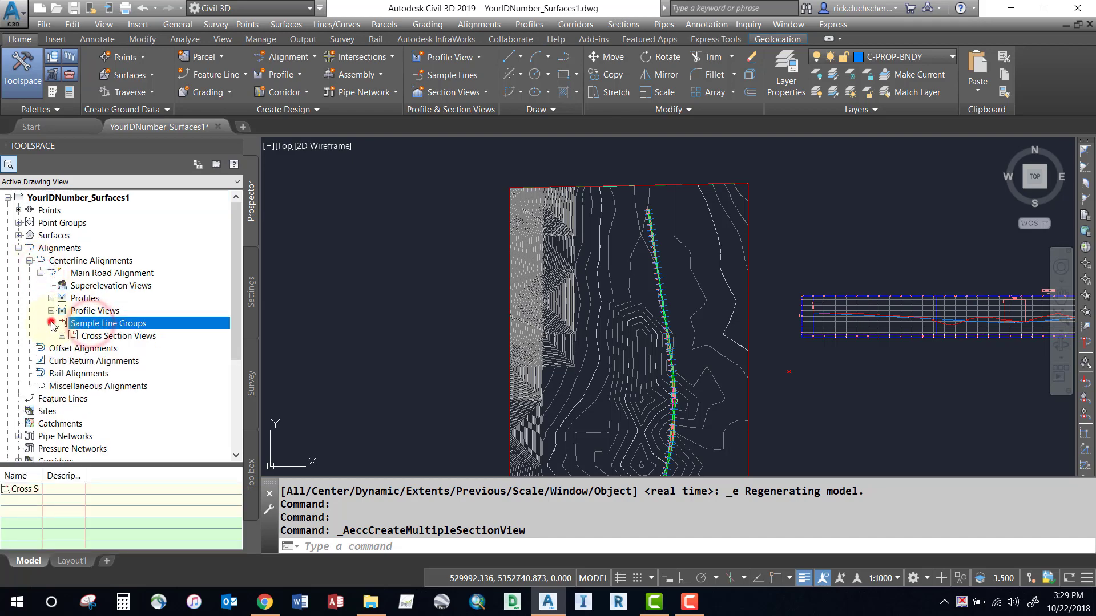
Select the Cross Section Views sample line group and open the Section Views creation options
{"action": "left_click", "coordinate": [106, 338]}
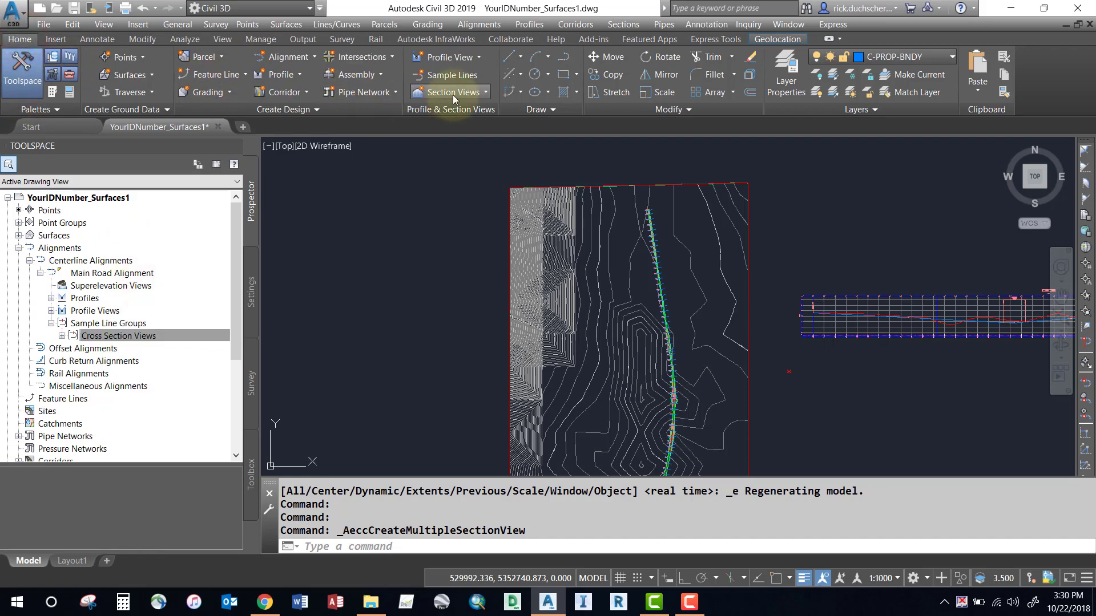
{"action": "left_click", "coordinate": [487, 93]}
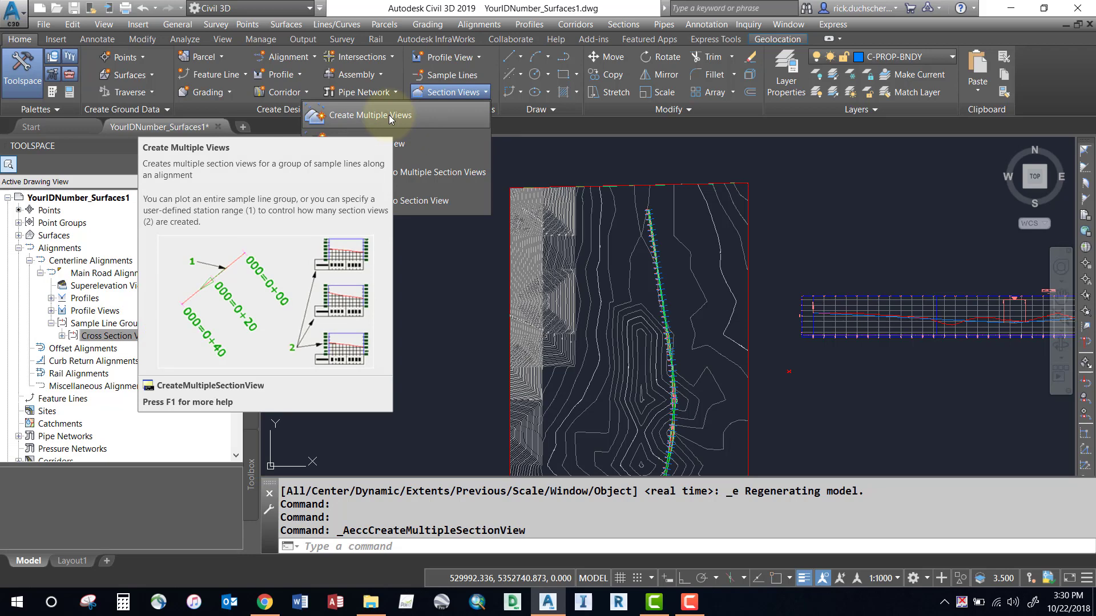
Start Create Multiple Views using Main Road Alignment and its Cross Section Views sample line group
{"action": "left_click", "coordinate": [390, 115]}
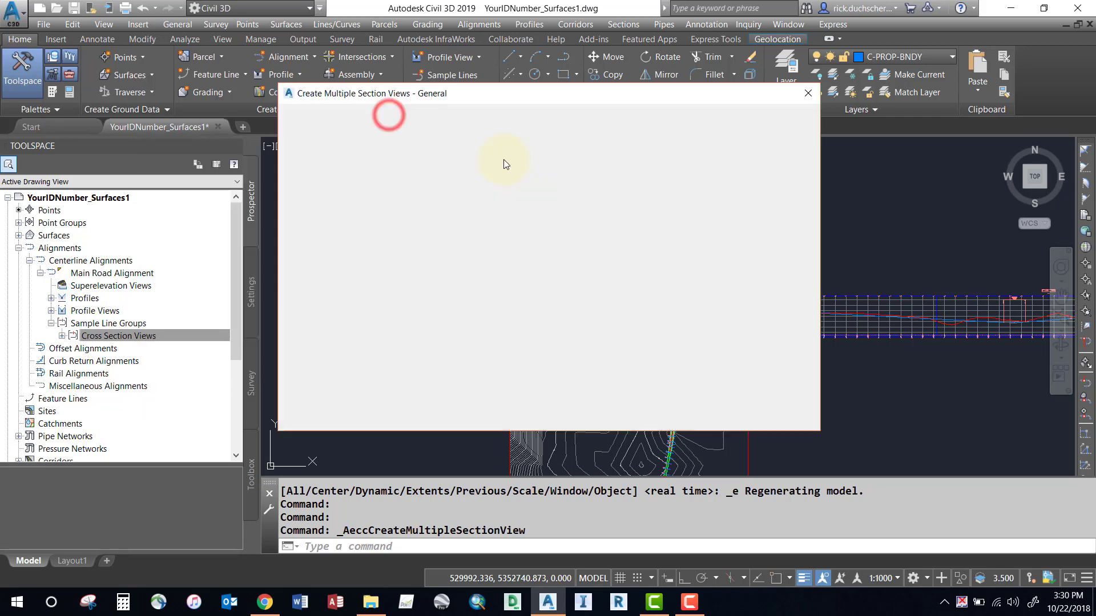
{"action": "left_click_drag", "start_coordinate": [530, 100], "coordinate": [627, 87]}
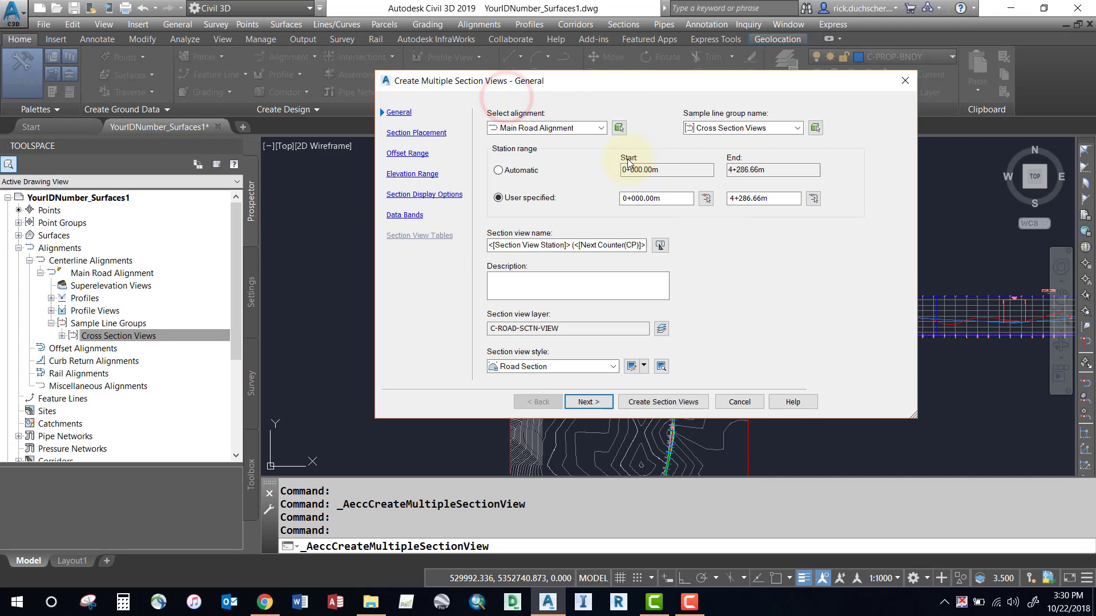
{"action": "left_click", "coordinate": [602, 130]}
{"action": "left_click", "coordinate": [602, 131]}
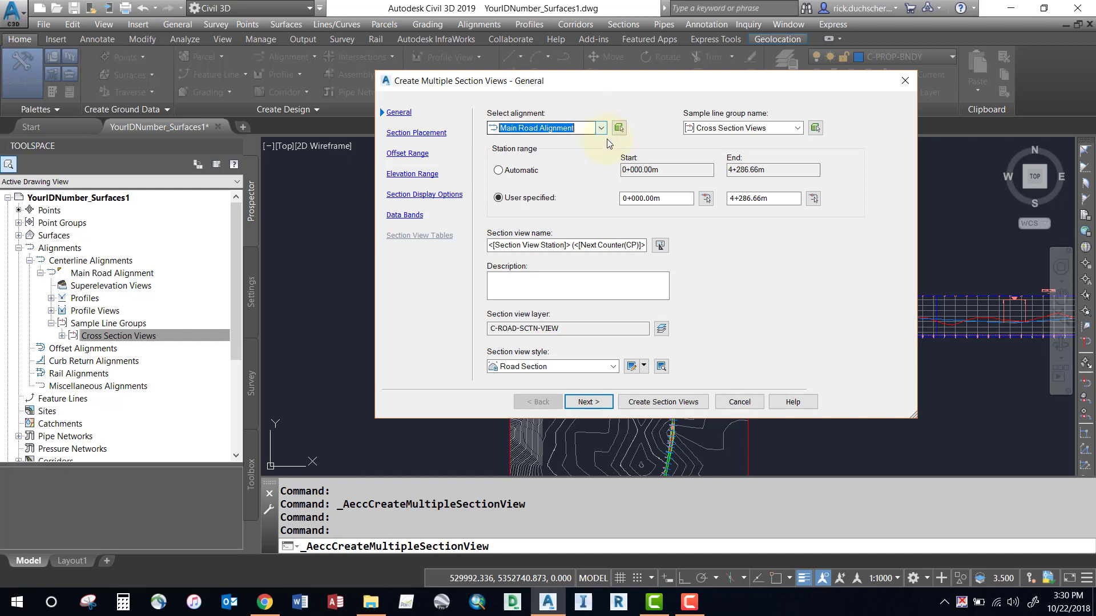
{"action": "left_click", "coordinate": [749, 130]}
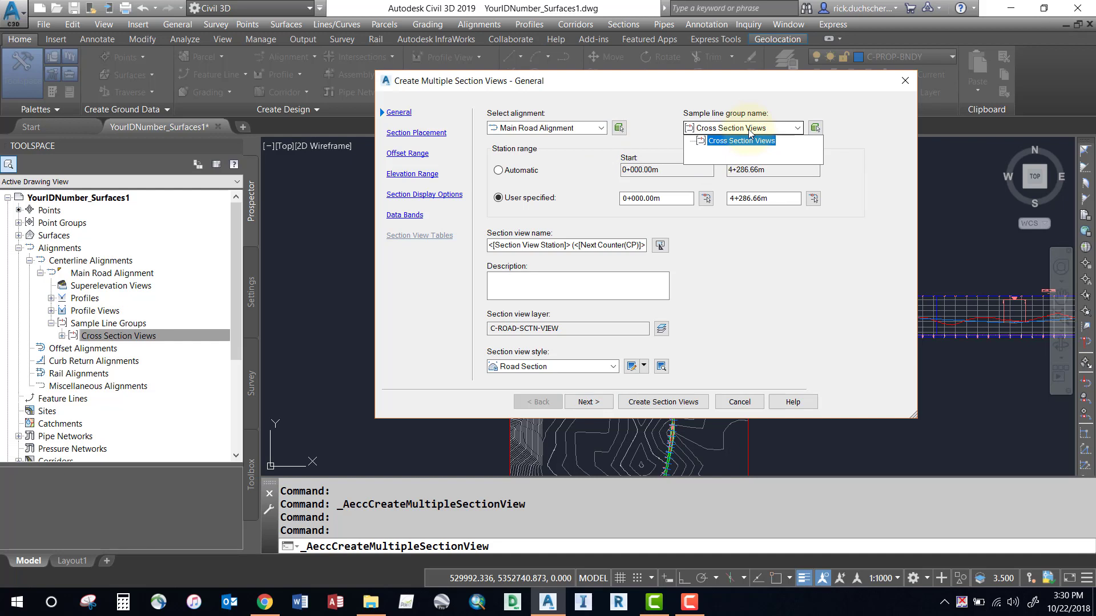
{"action": "left_click", "coordinate": [744, 141]}
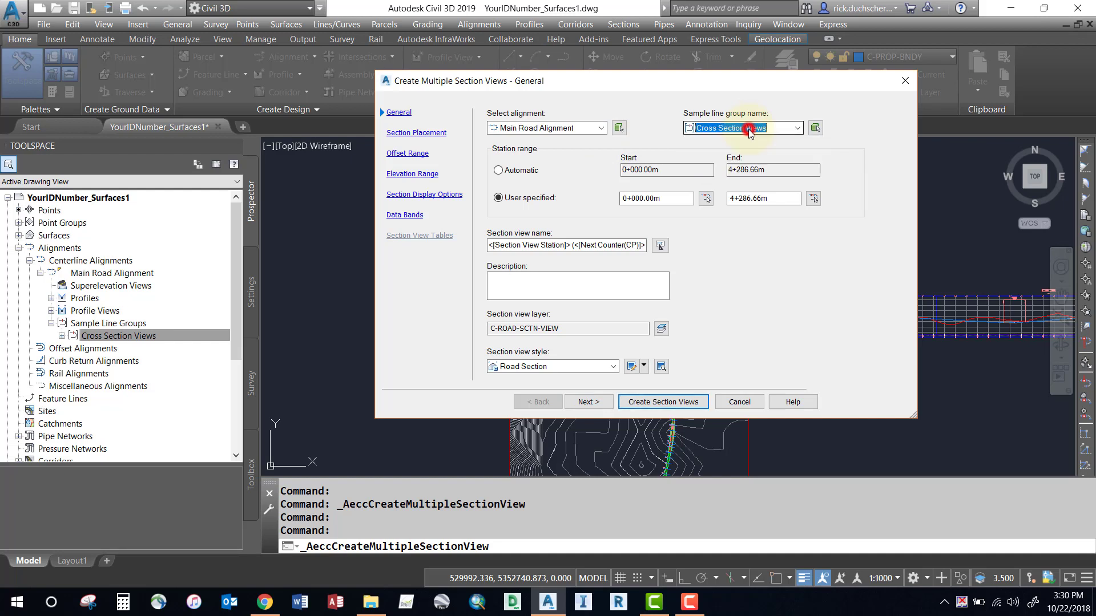
Set a user-specified station range of 250 to 350, keeping the Road Section view style
{"action": "left_click", "coordinate": [516, 175]}
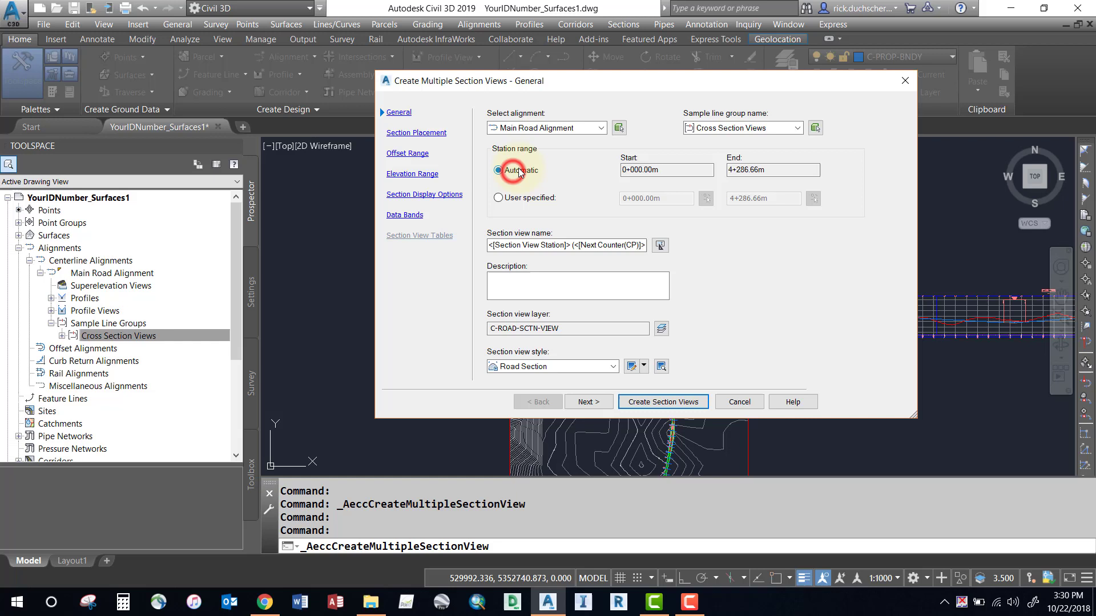
{"action": "left_click", "coordinate": [508, 198]}
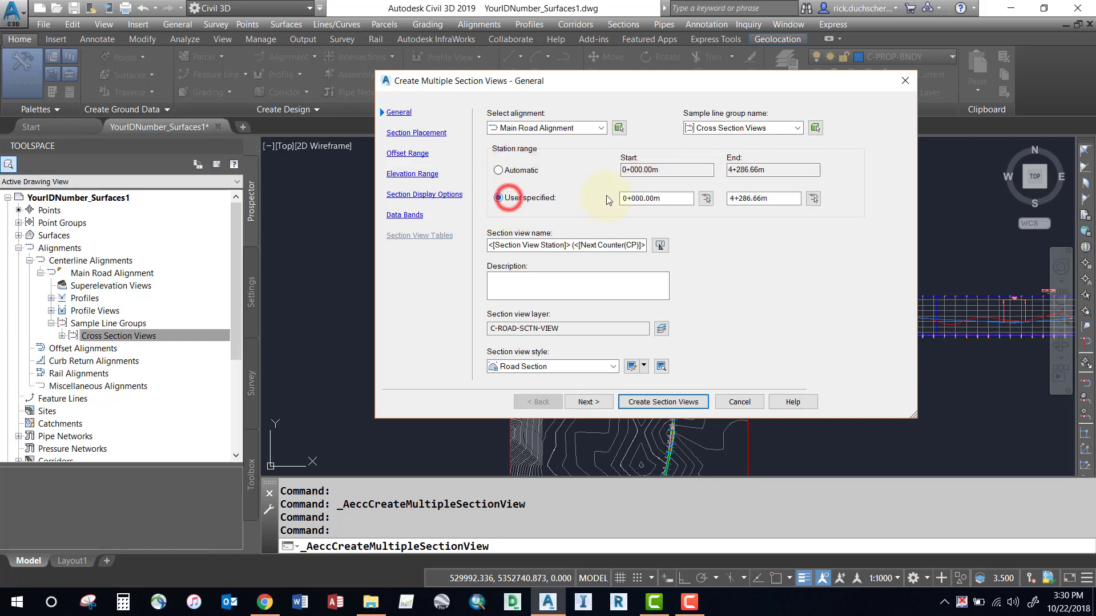
{"action": "left_click", "coordinate": [662, 198]}
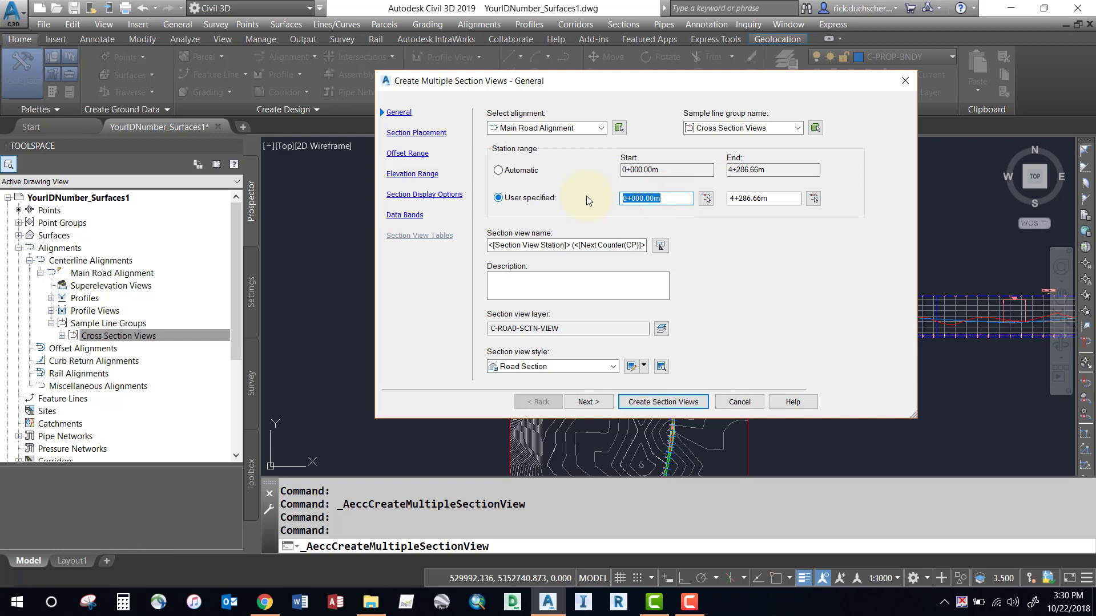
{"action": "type", "text": "2500"}
{"action": "key", "text": "Tab"}
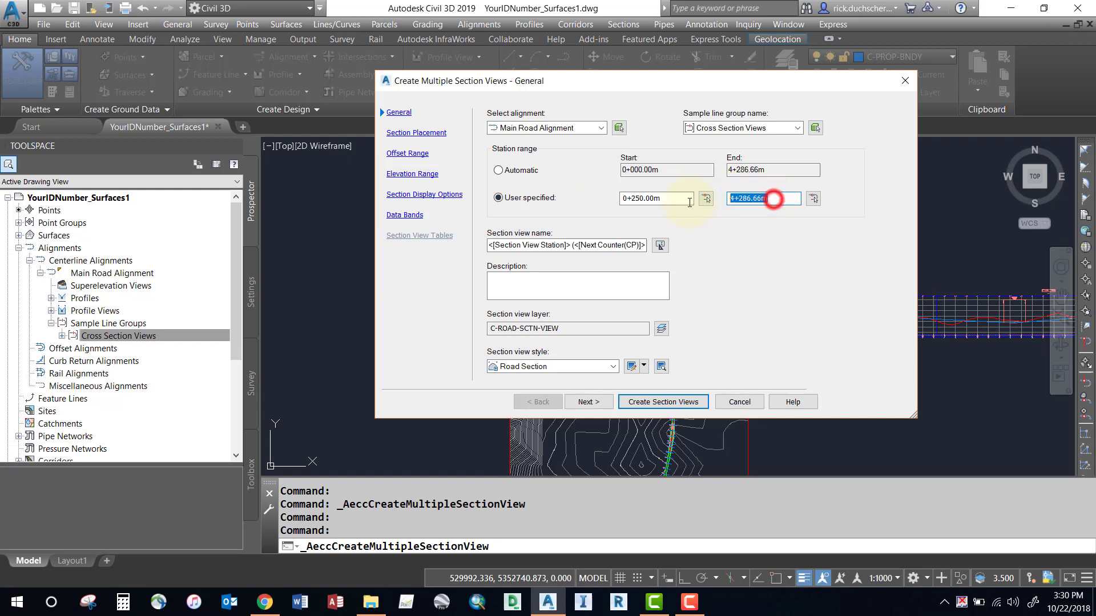
{"action": "type", "text": "350"}
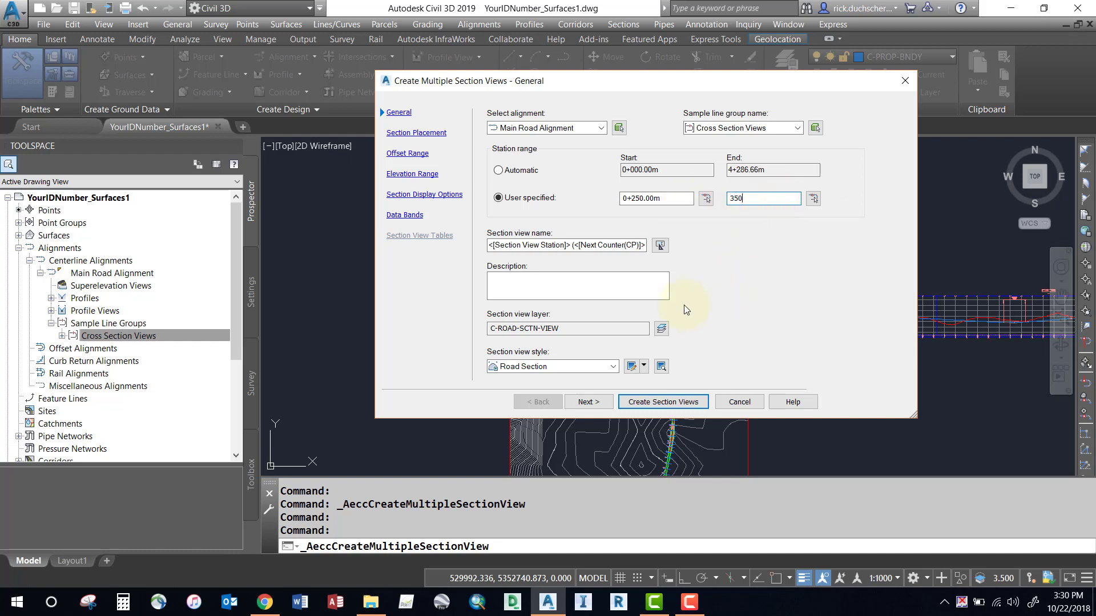
{"action": "left_click", "coordinate": [612, 365]}
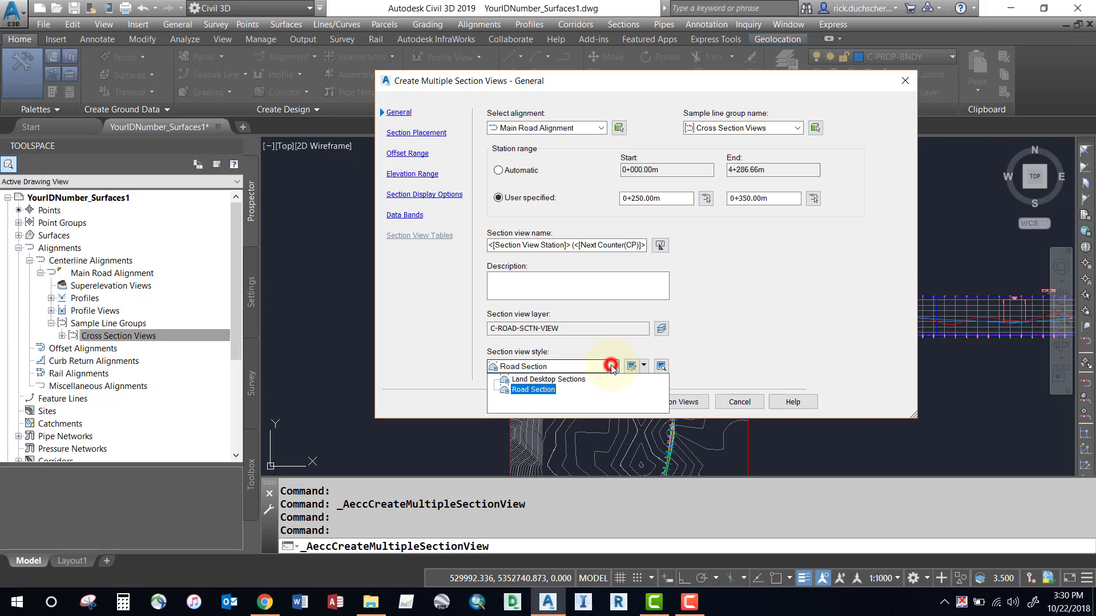
{"action": "left_click", "coordinate": [610, 366]}
On Section Placement, choose the ISO A1 Section 1 to 500 layout as the sheet template
{"action": "left_click", "coordinate": [586, 399]}
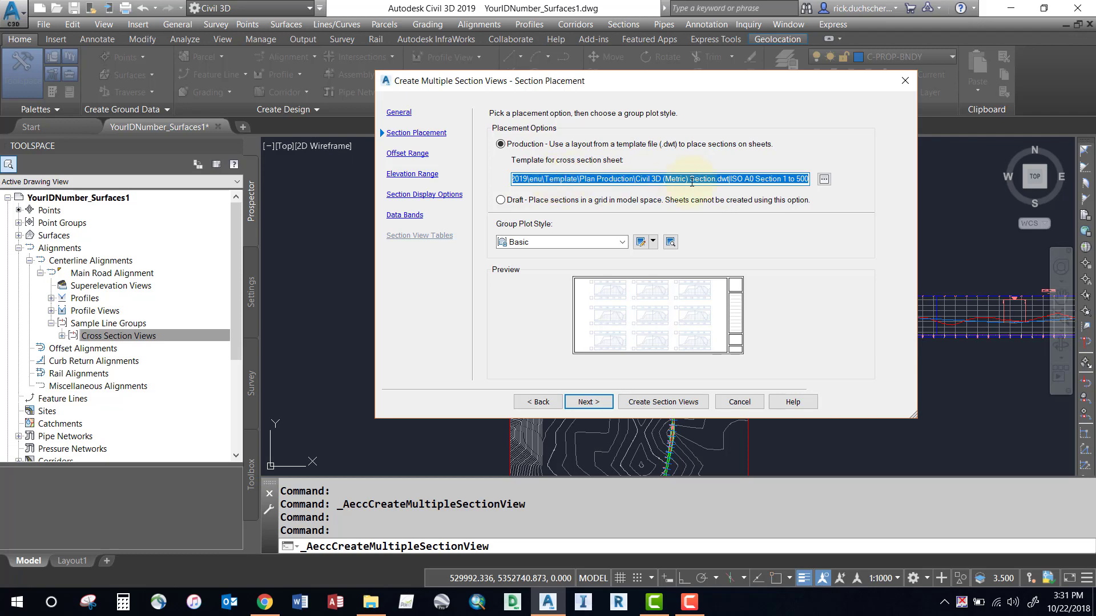
{"action": "left_click", "coordinate": [822, 179]}
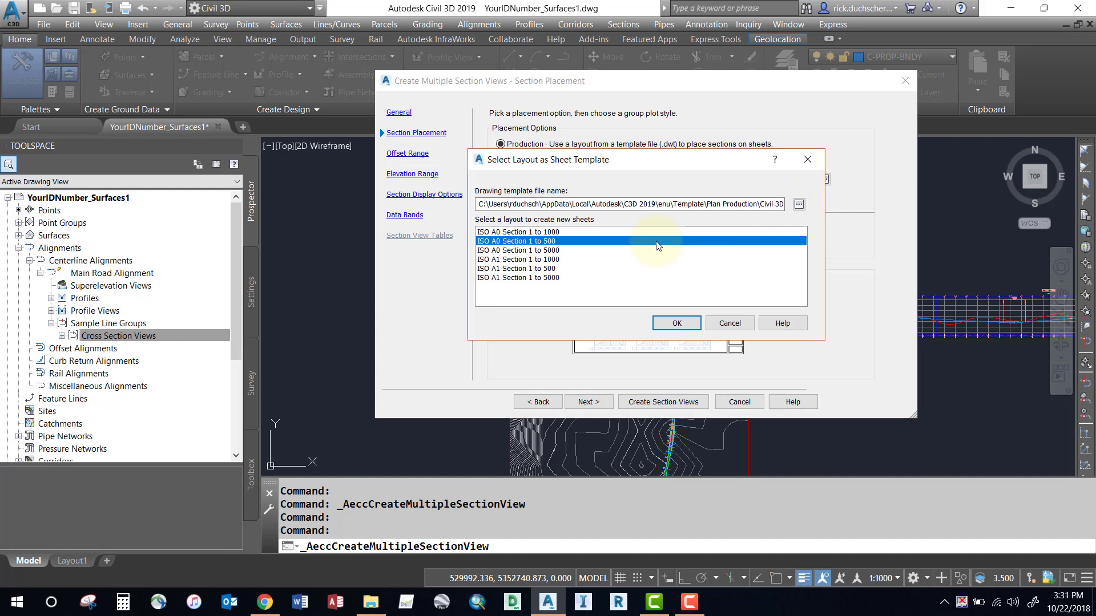
{"action": "left_click", "coordinate": [531, 269]}
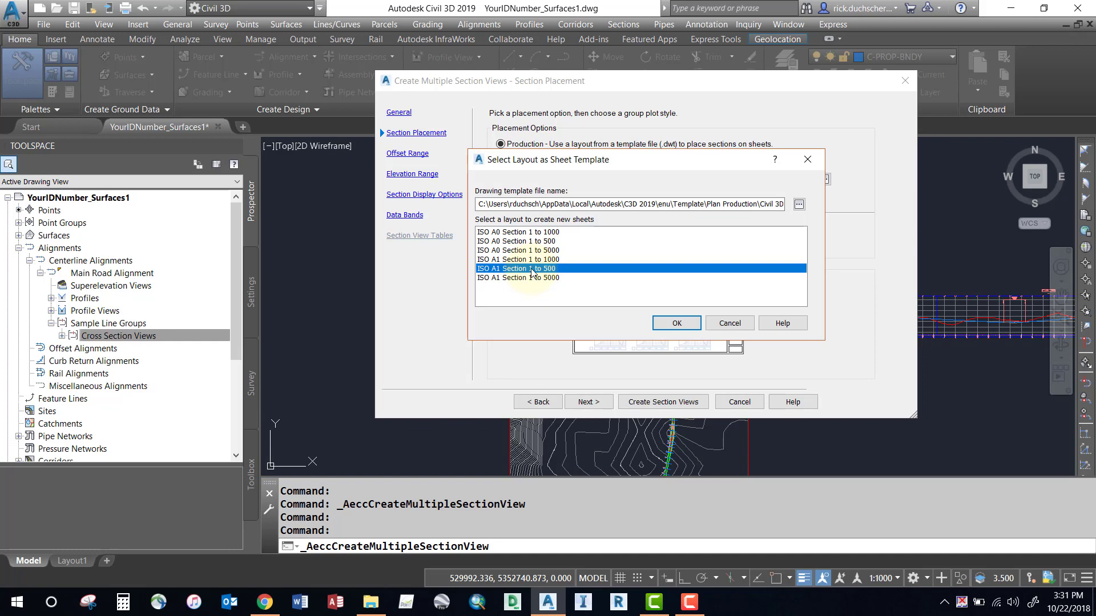
{"action": "left_click", "coordinate": [674, 324]}
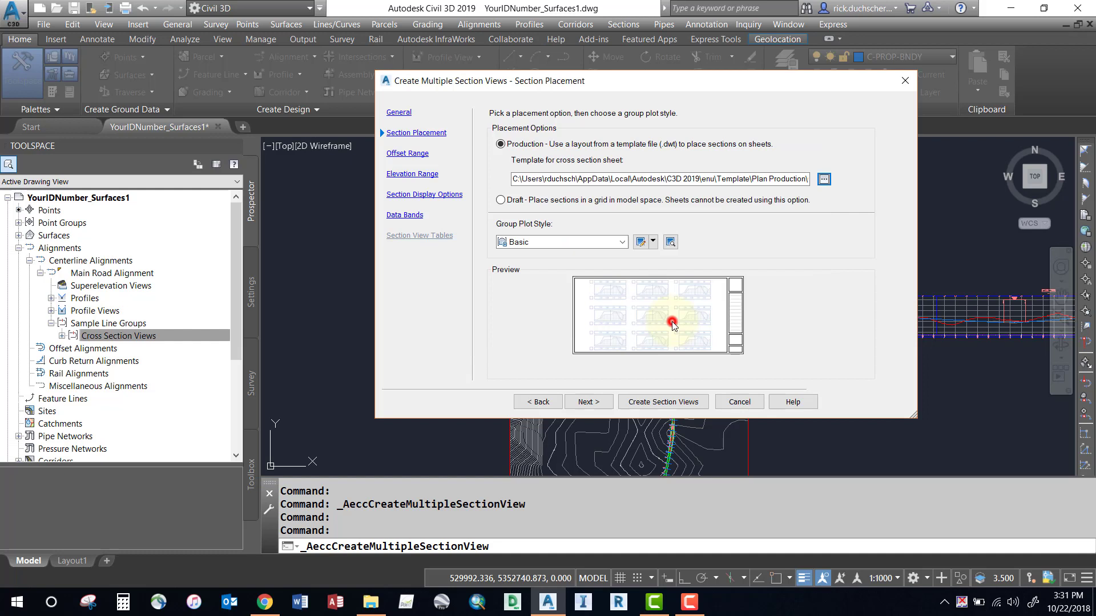
Inspect the Basic group plot style's Array and Plot Area settings unchanged, then continue to Offset Range
{"action": "left_click", "coordinate": [496, 227]}
{"action": "left_click", "coordinate": [640, 242]}
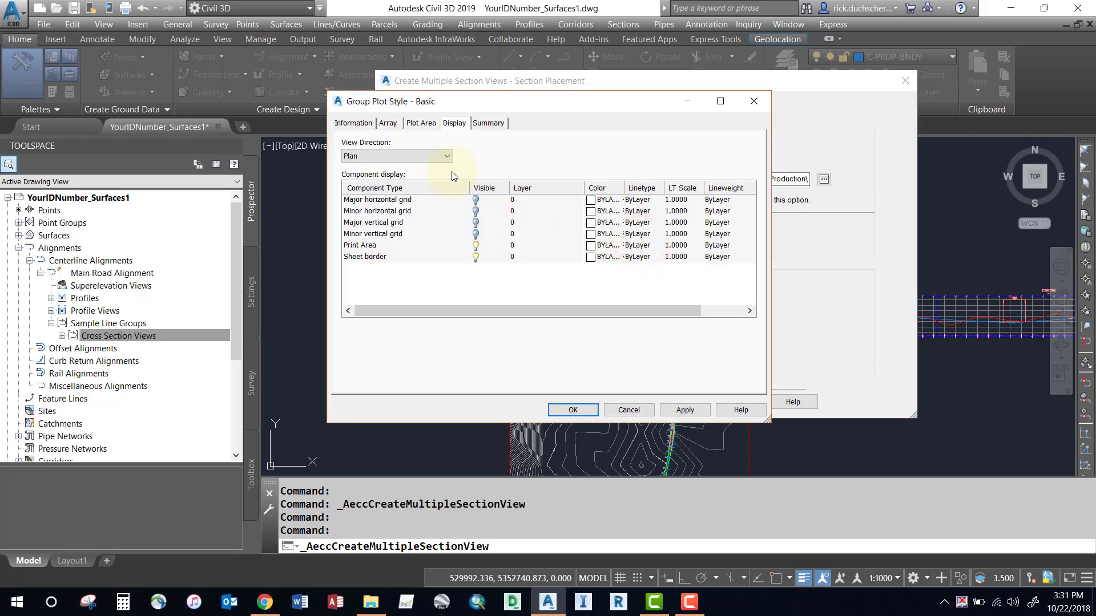
{"action": "left_click", "coordinate": [387, 124]}
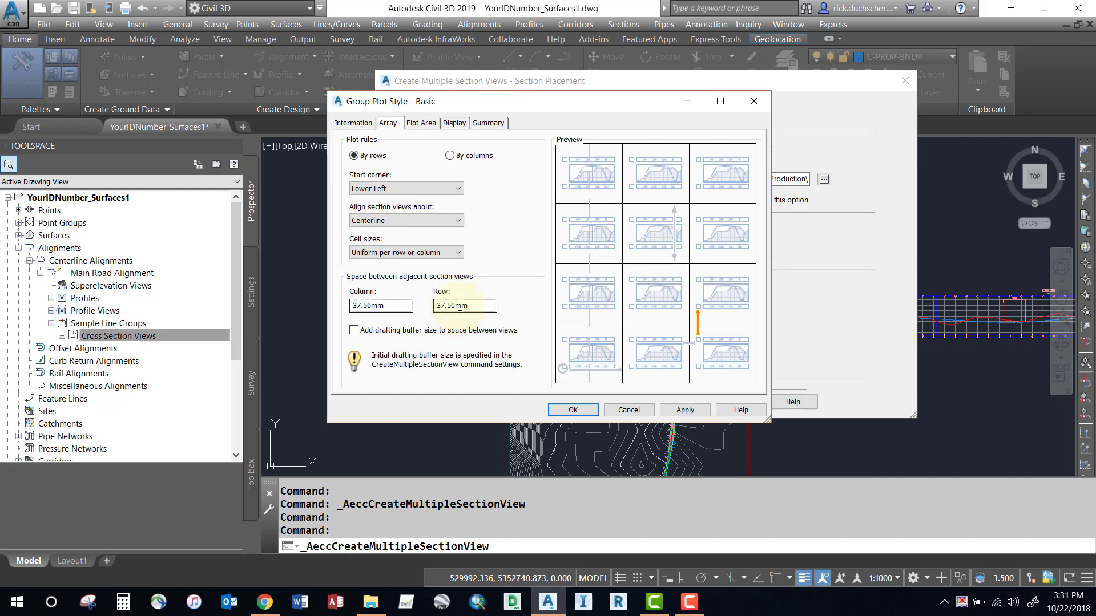
{"action": "left_click", "coordinate": [419, 126]}
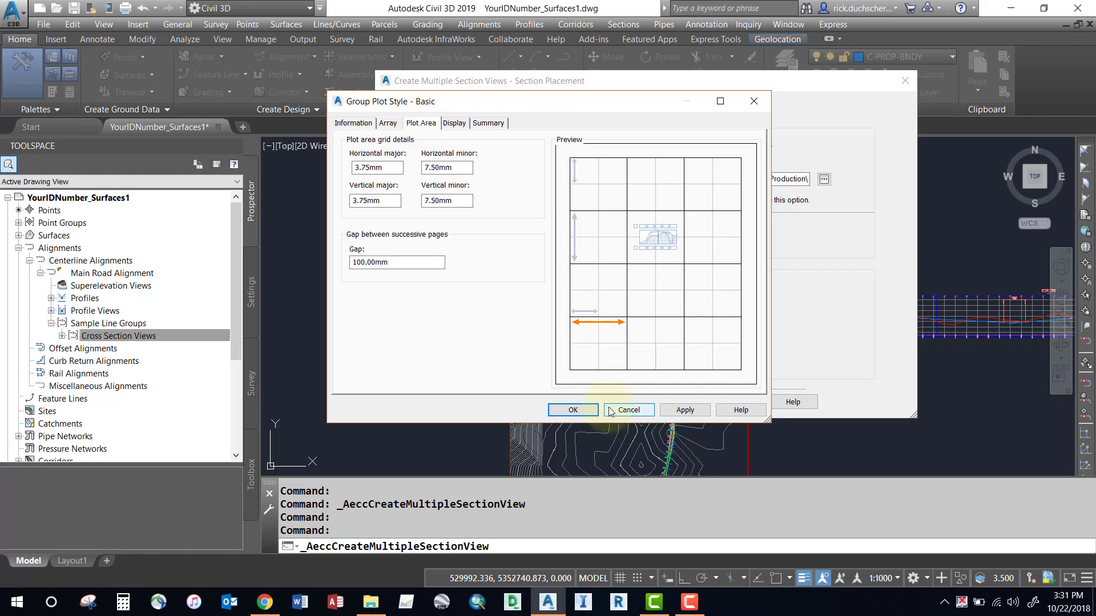
{"action": "left_click", "coordinate": [573, 411]}
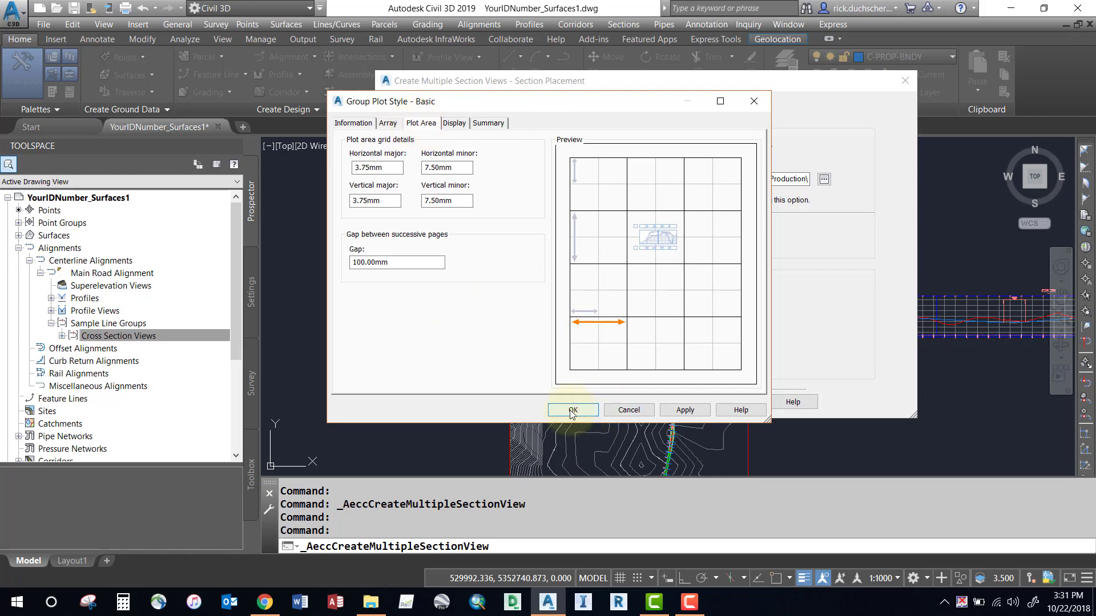
{"action": "left_click", "coordinate": [572, 411]}
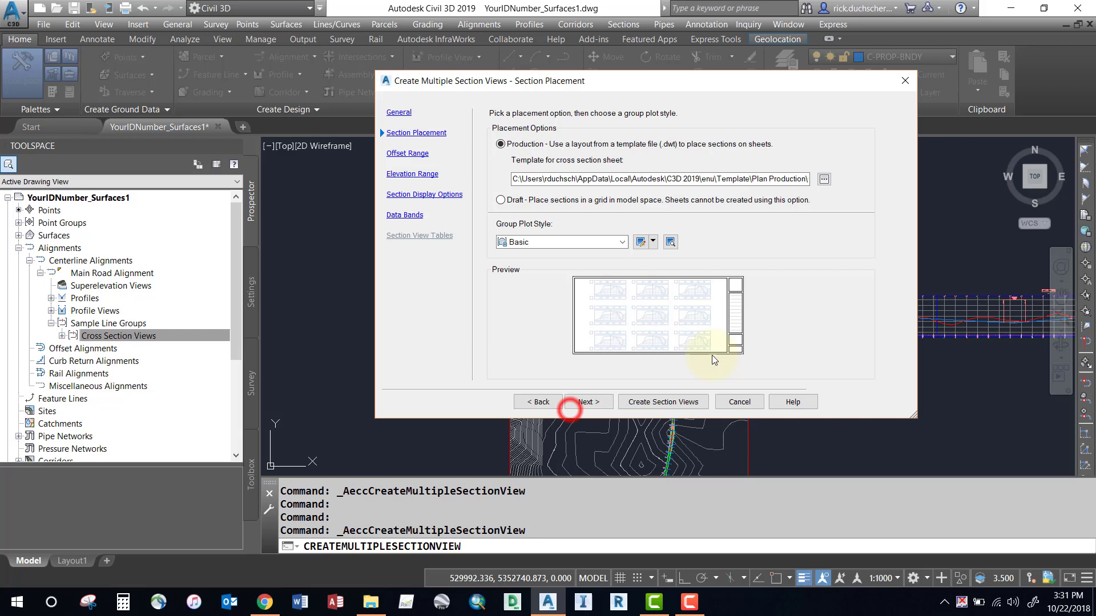
{"action": "left_click", "coordinate": [588, 403]}
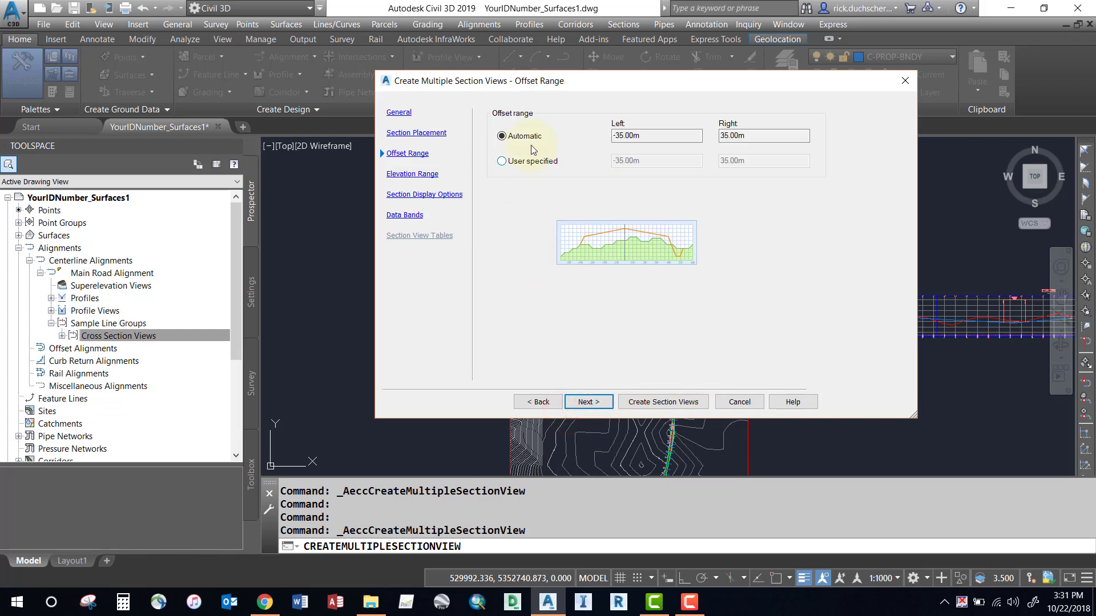
{"action": "left_click", "coordinate": [653, 137]}
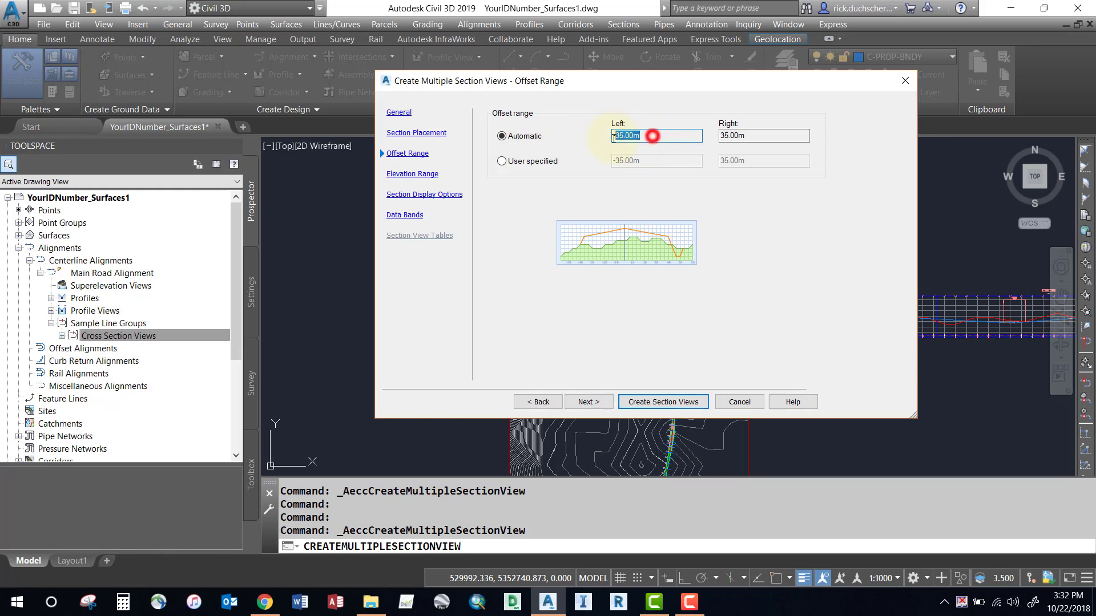
{"action": "left_click", "coordinate": [751, 135]}
{"action": "left_click", "coordinate": [647, 137]}
{"action": "double_click", "coordinate": [647, 137]}
{"action": "left_click", "coordinate": [533, 164]}
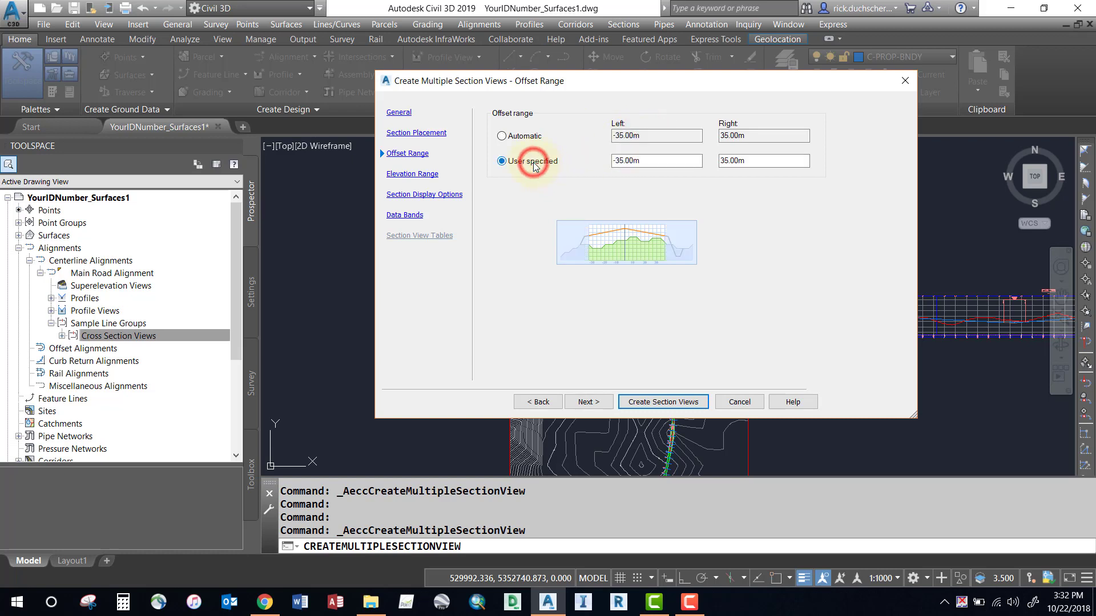
{"action": "left_click", "coordinate": [618, 161]}
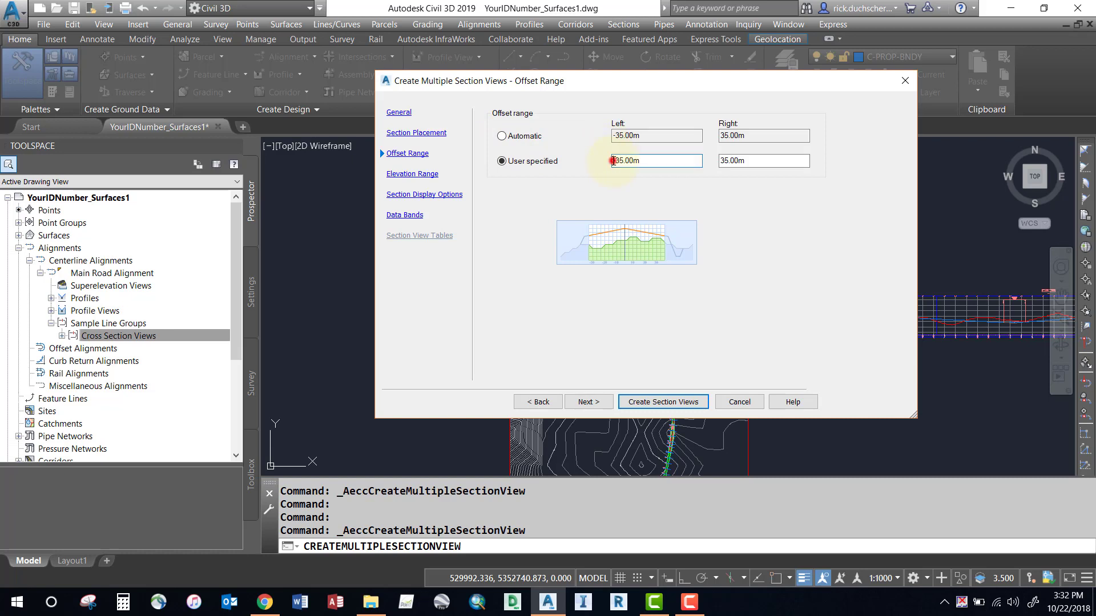
{"action": "left_click_drag", "start_coordinate": [613, 162], "coordinate": [641, 161]}
{"action": "double_click", "coordinate": [747, 162]}
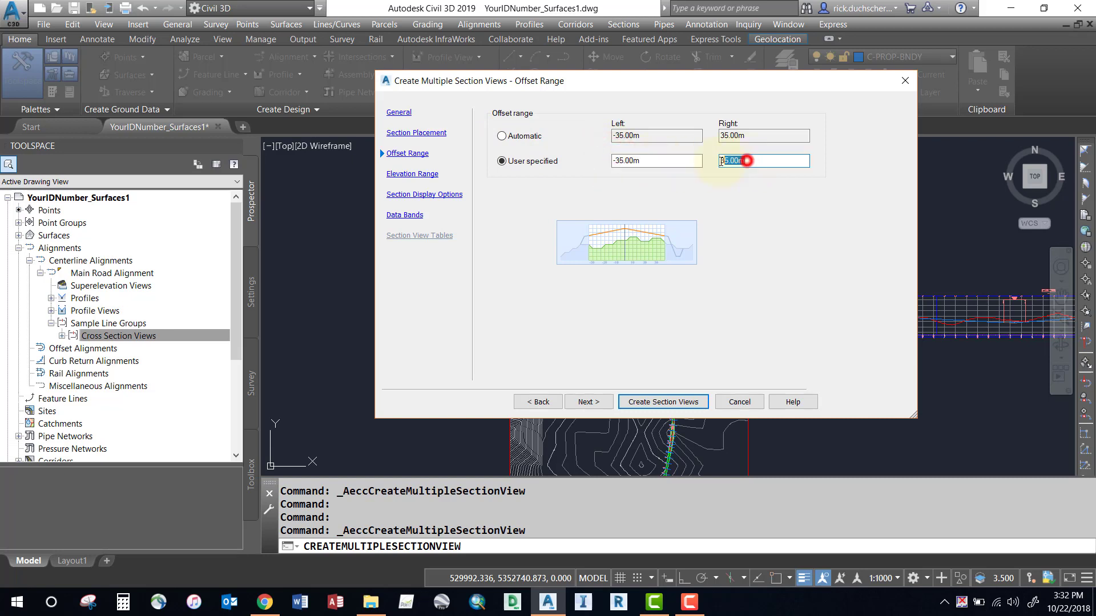
{"action": "left_click", "coordinate": [640, 161]}
{"action": "double_click", "coordinate": [640, 161]}
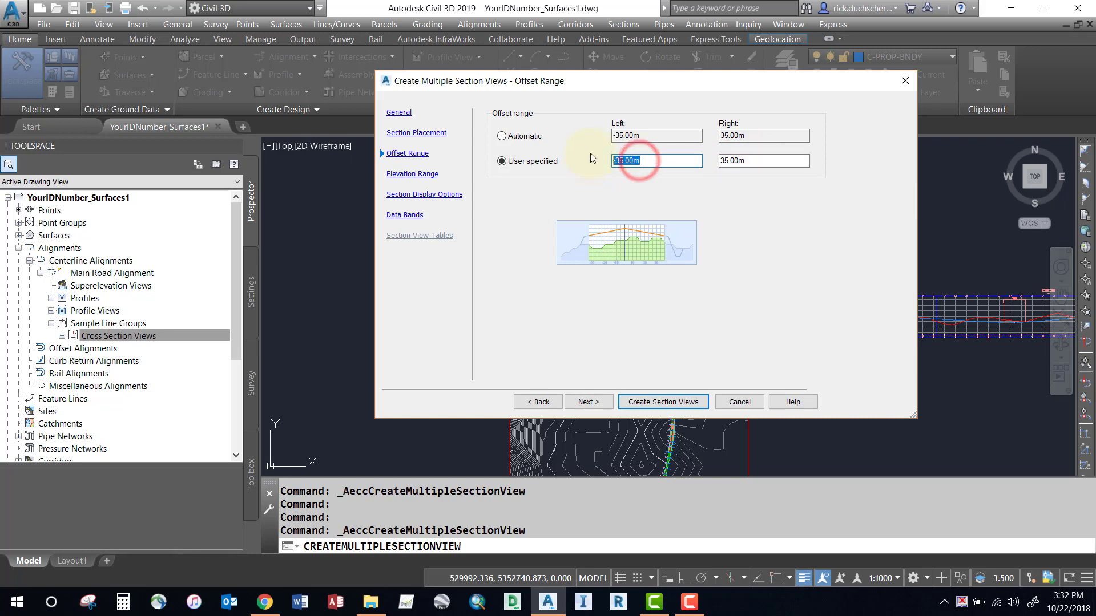
{"action": "type", "text": "40"}
{"action": "double_click", "coordinate": [648, 161]}
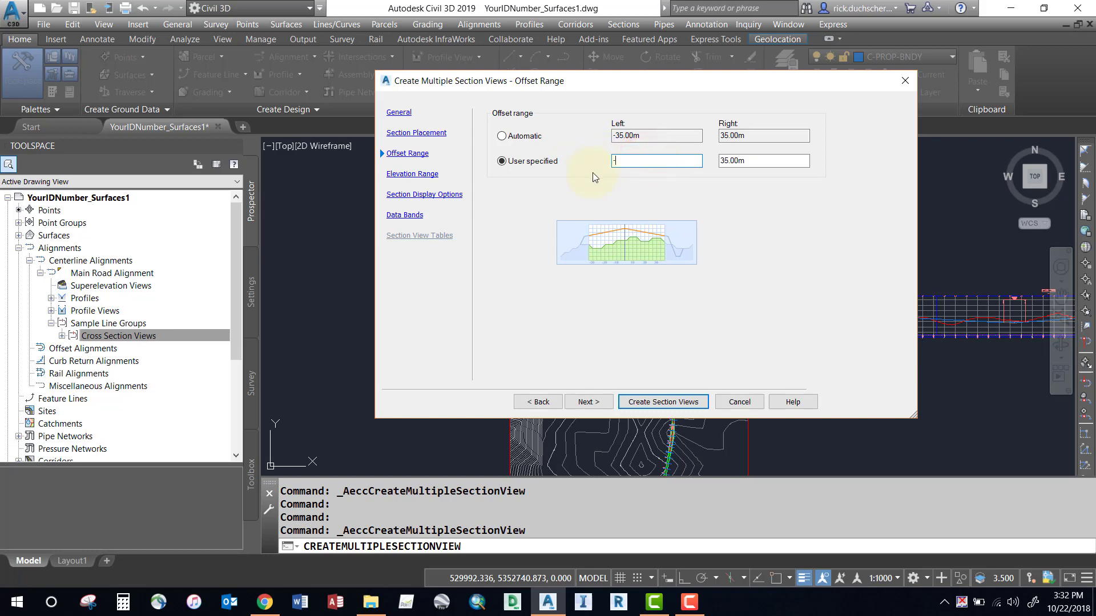
{"action": "left_click", "coordinate": [640, 161]}
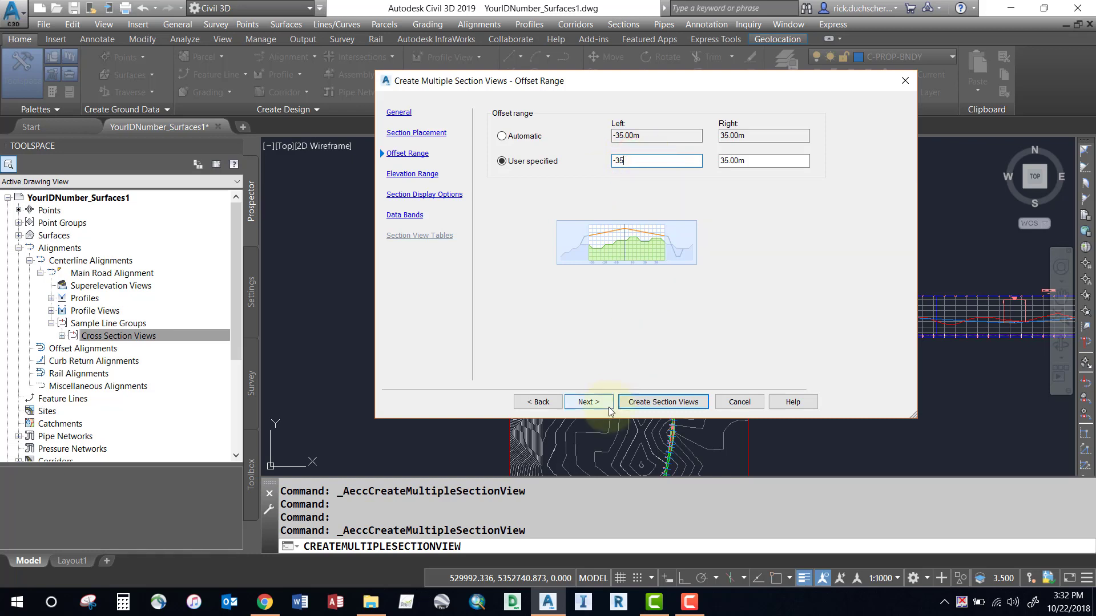
{"action": "left_click", "coordinate": [520, 137]}
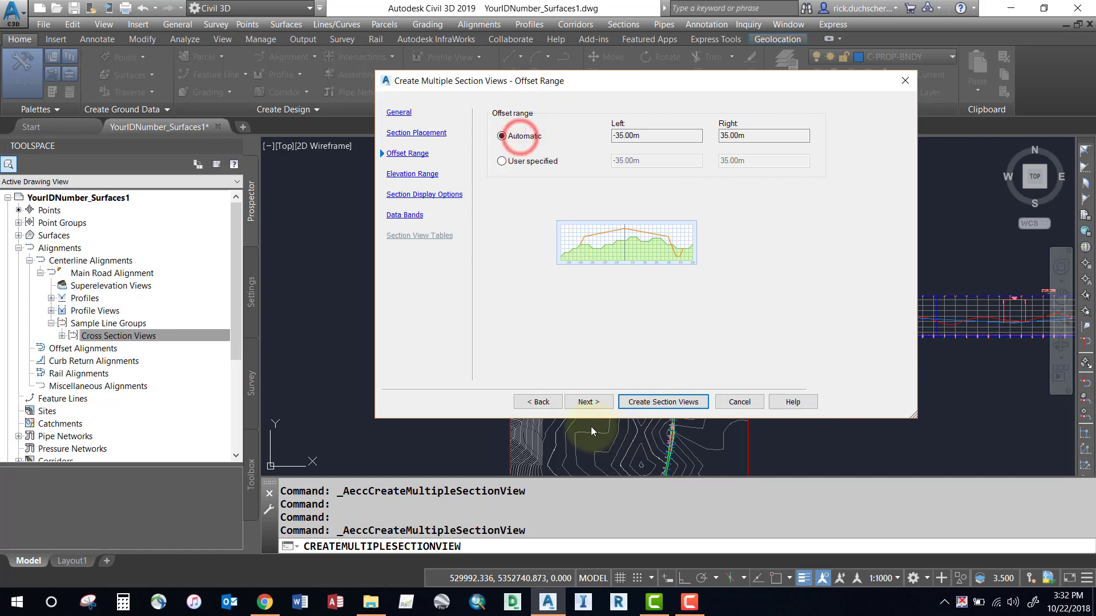
Accept the Automatic elevation range and proceed to Section Display Options
{"action": "left_click", "coordinate": [587, 403]}
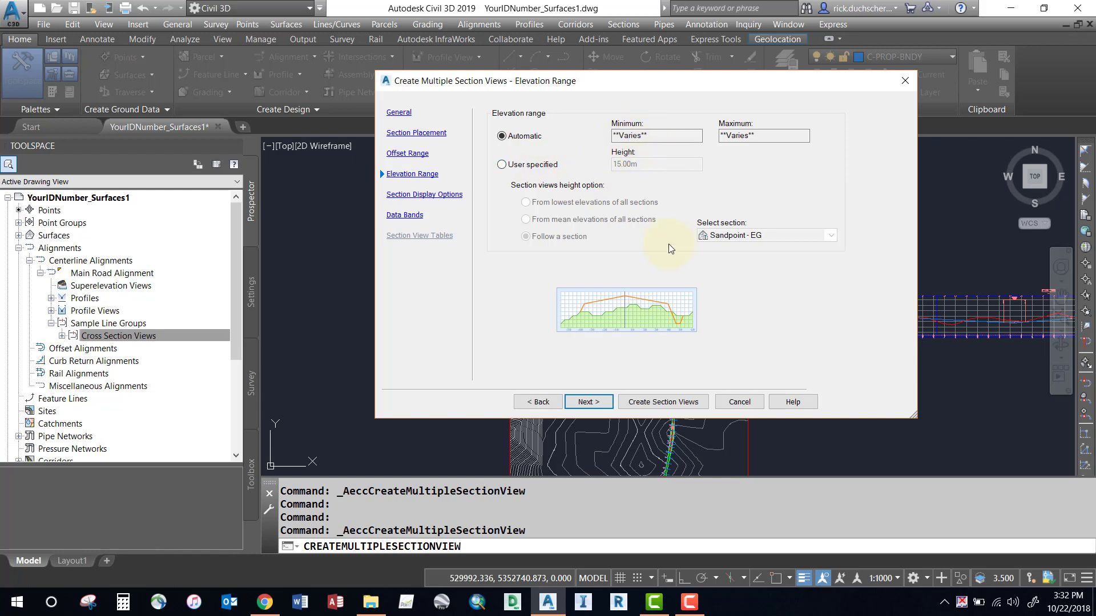
{"action": "left_click", "coordinate": [585, 407]}
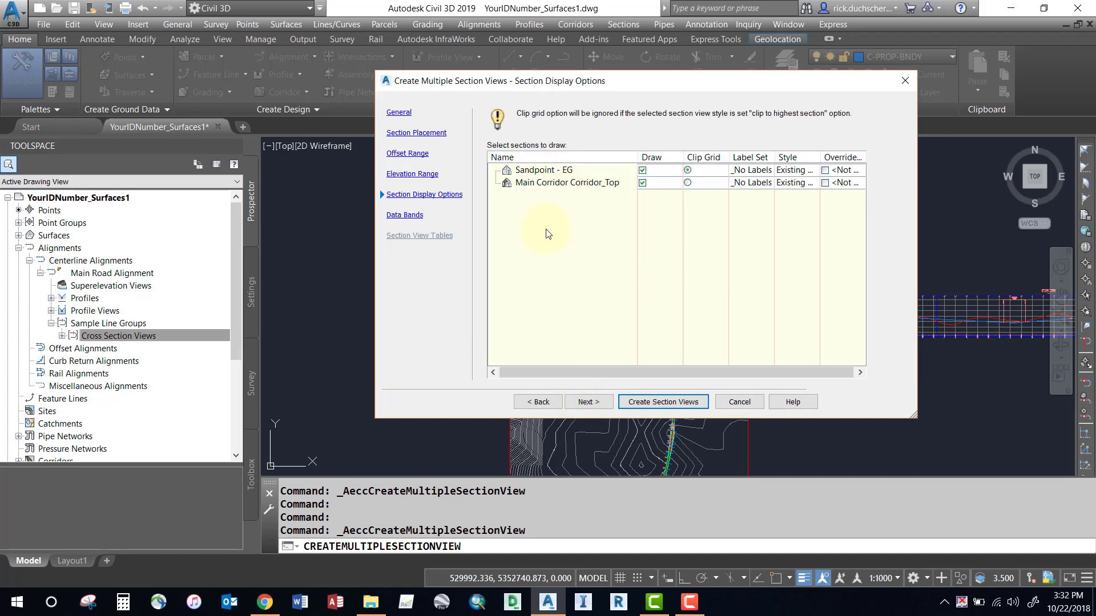
Give the Main Corridor Corridor_Top section the Finished Ground style and proceed to Data Bands
{"action": "left_click", "coordinate": [532, 171]}
{"action": "left_click", "coordinate": [539, 182]}
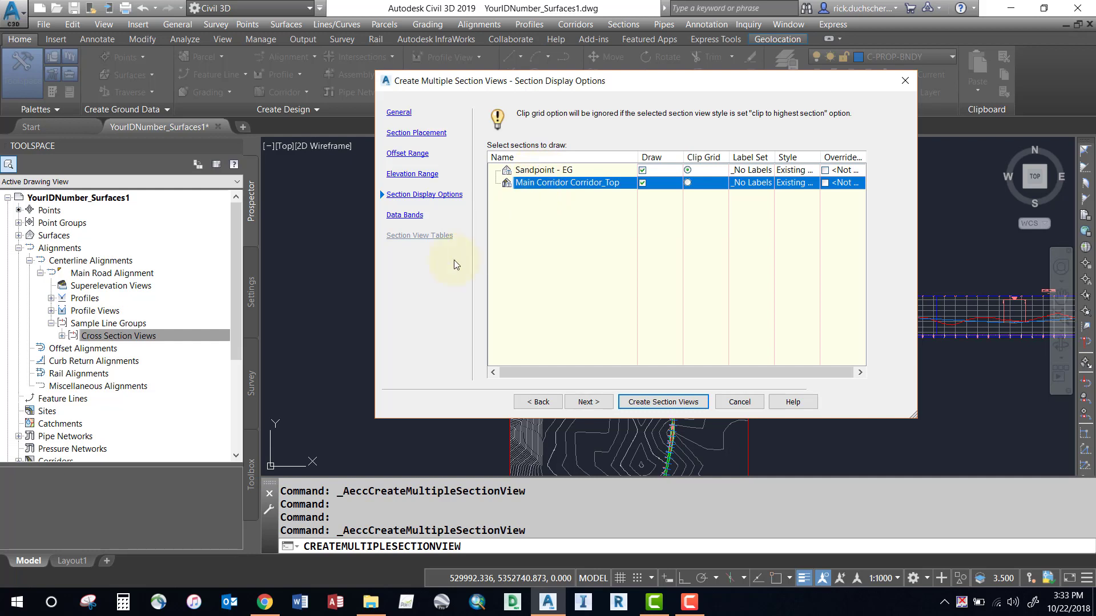
{"action": "left_click", "coordinate": [109, 336]}
{"action": "left_click", "coordinate": [800, 183]}
{"action": "left_click", "coordinate": [609, 198]}
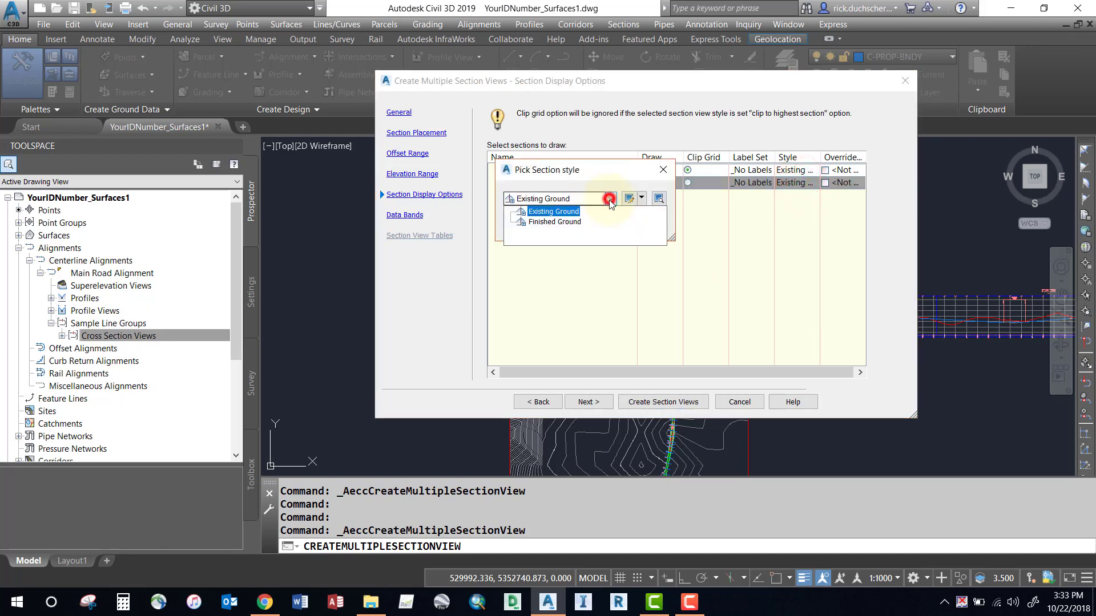
{"action": "left_click", "coordinate": [554, 221]}
{"action": "left_click", "coordinate": [527, 224]}
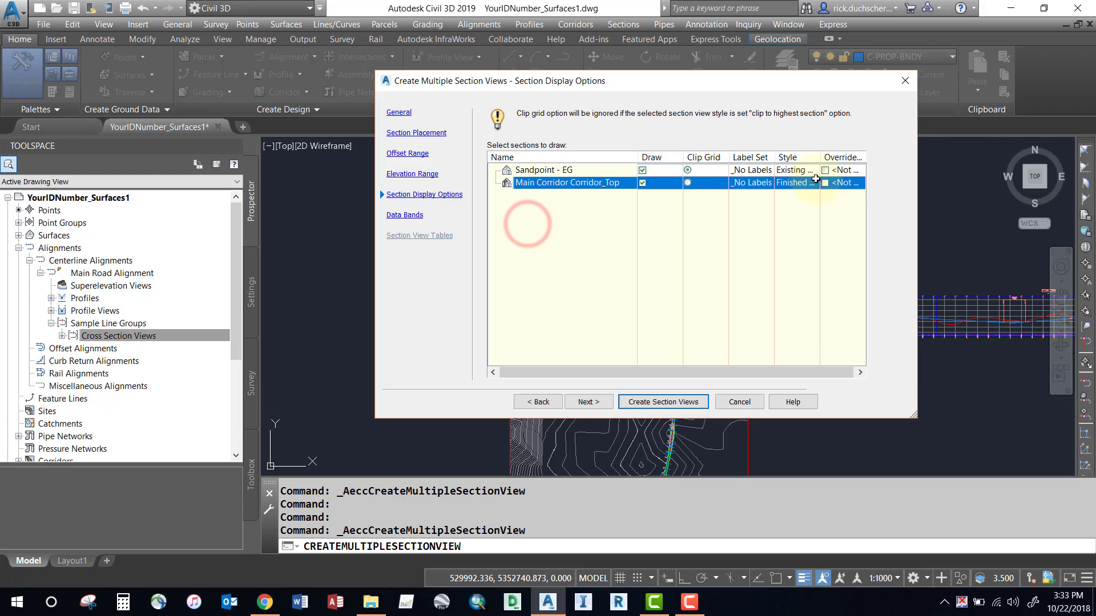
{"action": "left_click", "coordinate": [587, 402]}
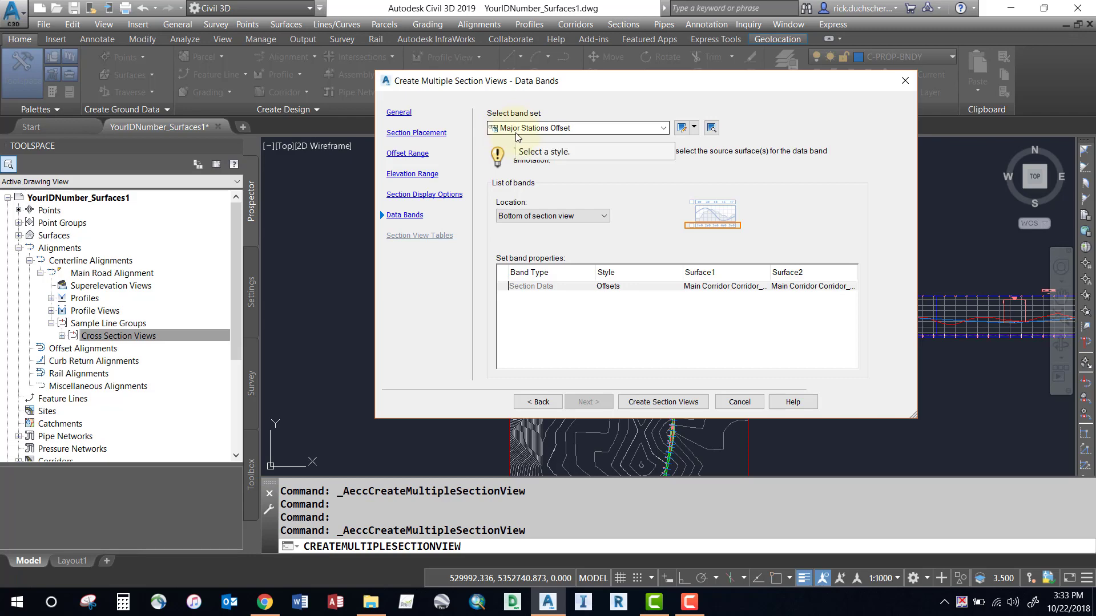
Keep the Major Stations Offset band set unchanged and create the section views
{"action": "left_click", "coordinate": [681, 128]}
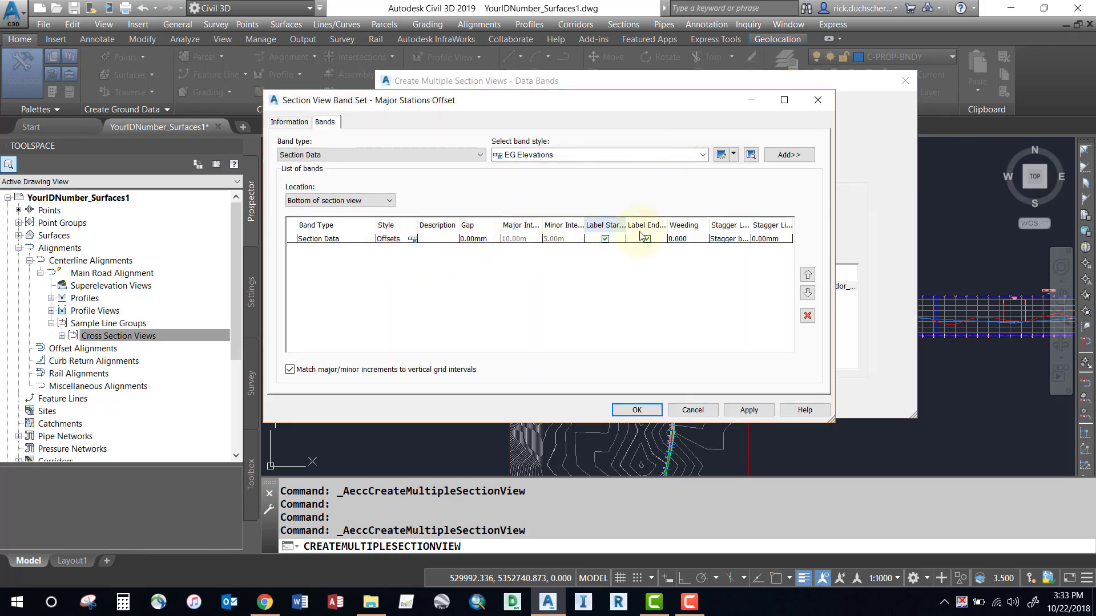
{"action": "left_click", "coordinate": [636, 410]}
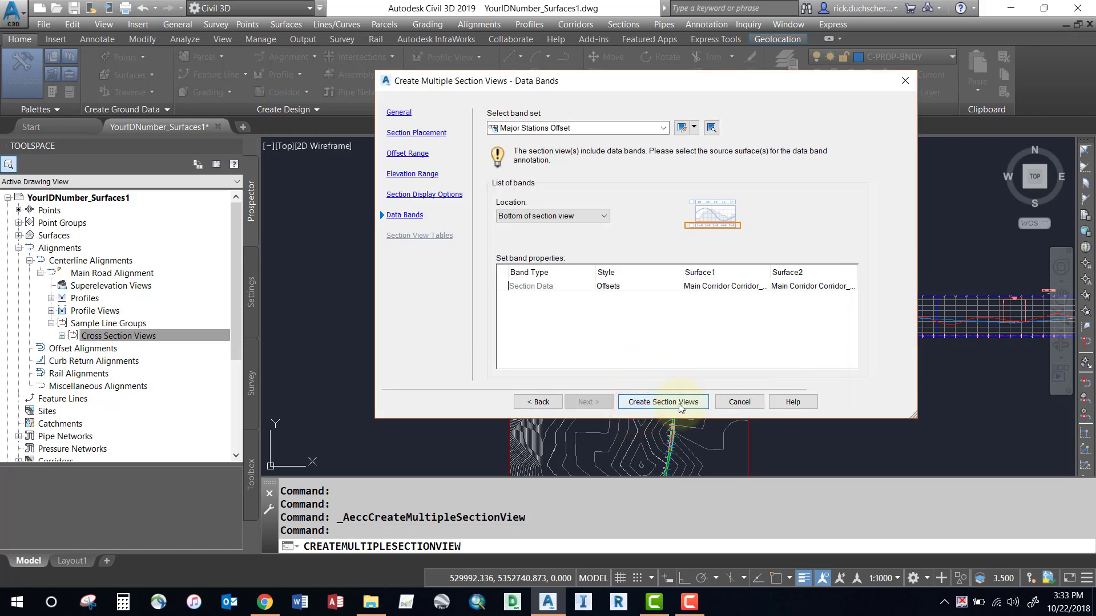
{"action": "left_click", "coordinate": [680, 403]}
{"action": "mouse_move", "coordinate": [858, 379]}
{"action": "middle_mouse_down"}
{"action": "mouse_move", "coordinate": [648, 335]}
{"action": "mouse_move", "coordinate": [572, 341]}
{"action": "middle_mouse_up"}
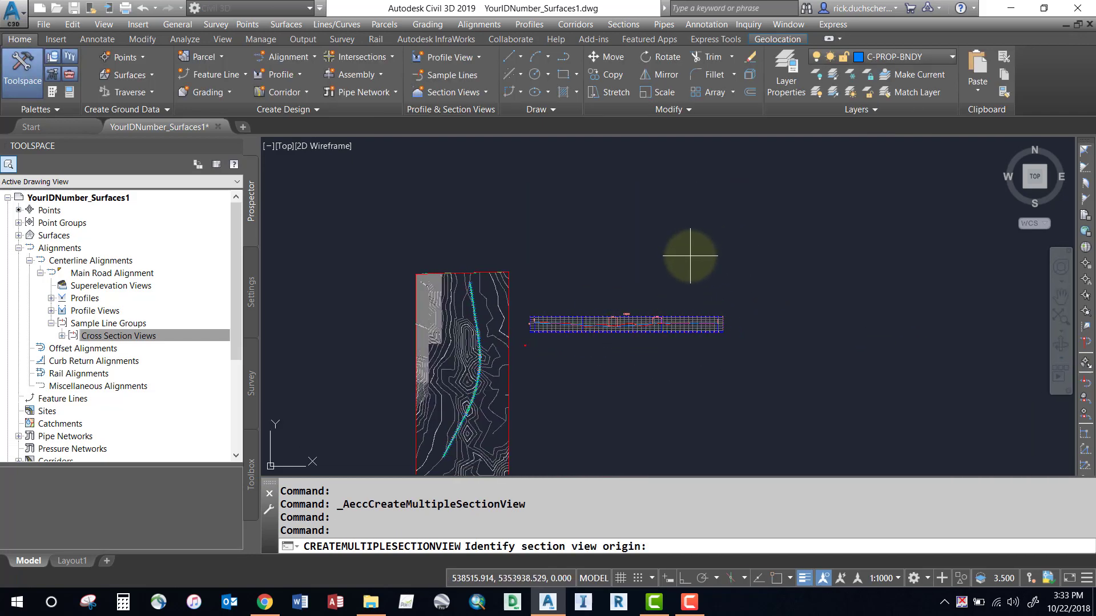
Pick an origin in empty drawing space to place the 0+250, 0+300 and 0+350 views
{"action": "left_click", "coordinate": [762, 271]}
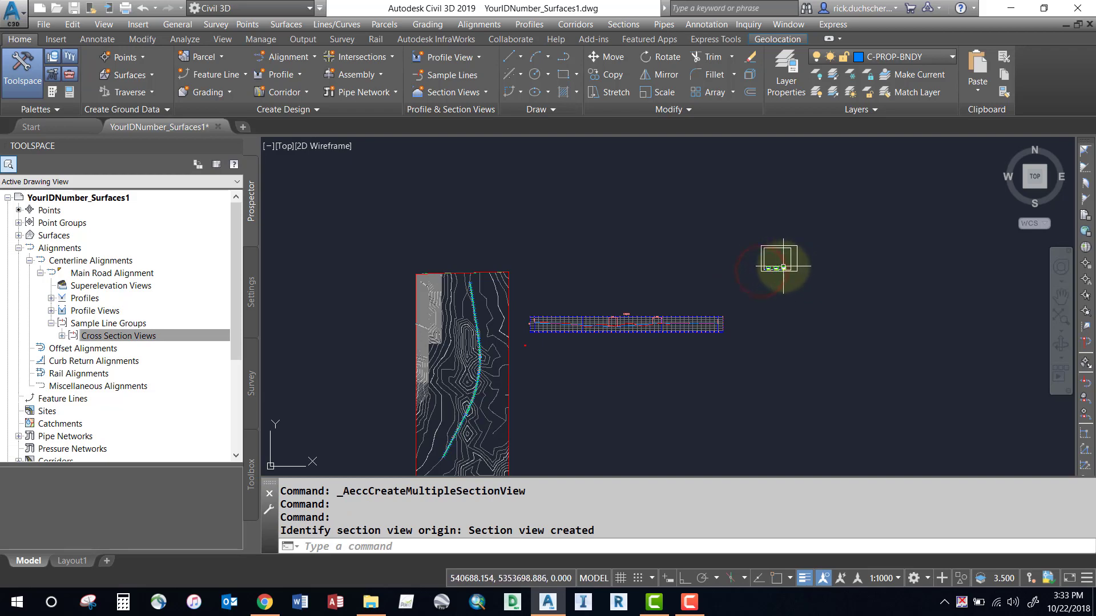
{"action": "scroll", "coordinate": [782, 259], "scroll_direction": "up", "scroll_amount": 15}
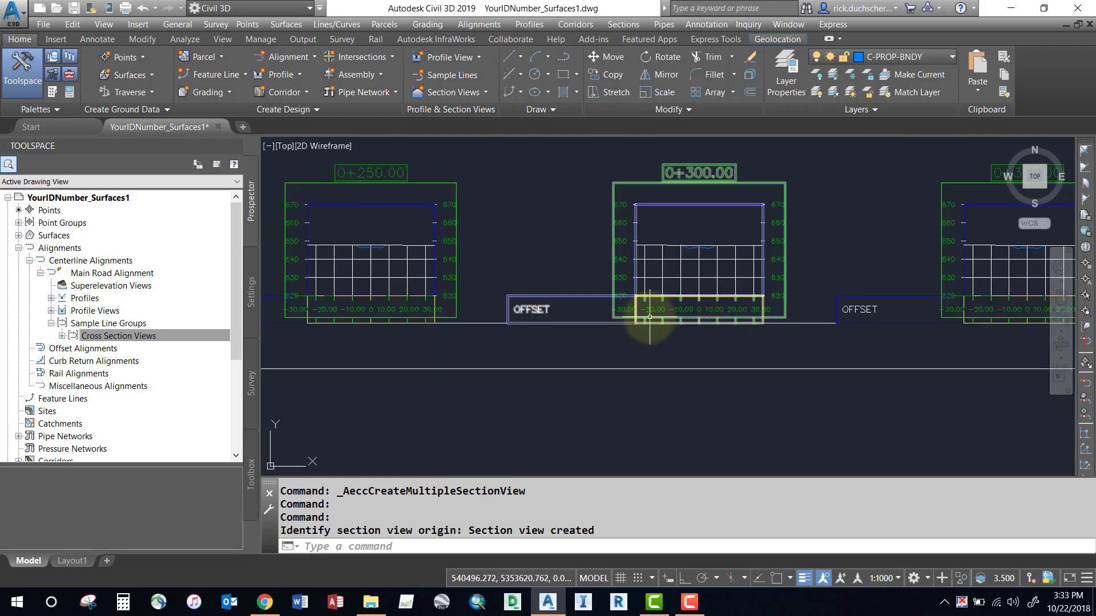
{"action": "scroll", "coordinate": [742, 337], "scroll_direction": "down", "scroll_amount": 5}
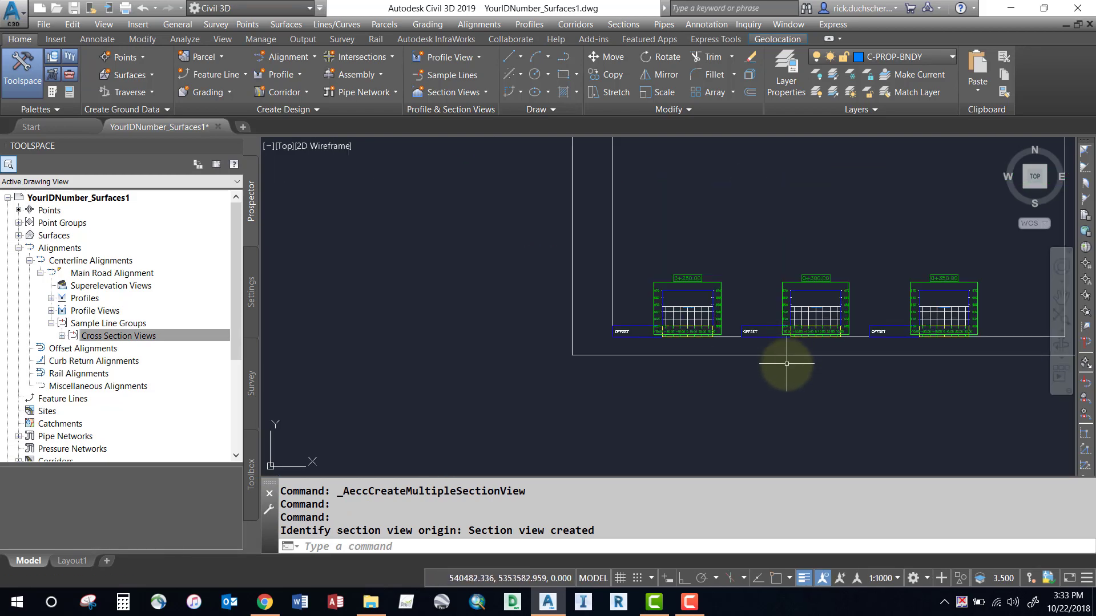
{"action": "scroll", "coordinate": [701, 357], "scroll_direction": "down", "scroll_amount": 5}
{"action": "scroll", "coordinate": [701, 356], "scroll_direction": "down", "scroll_amount": 2}
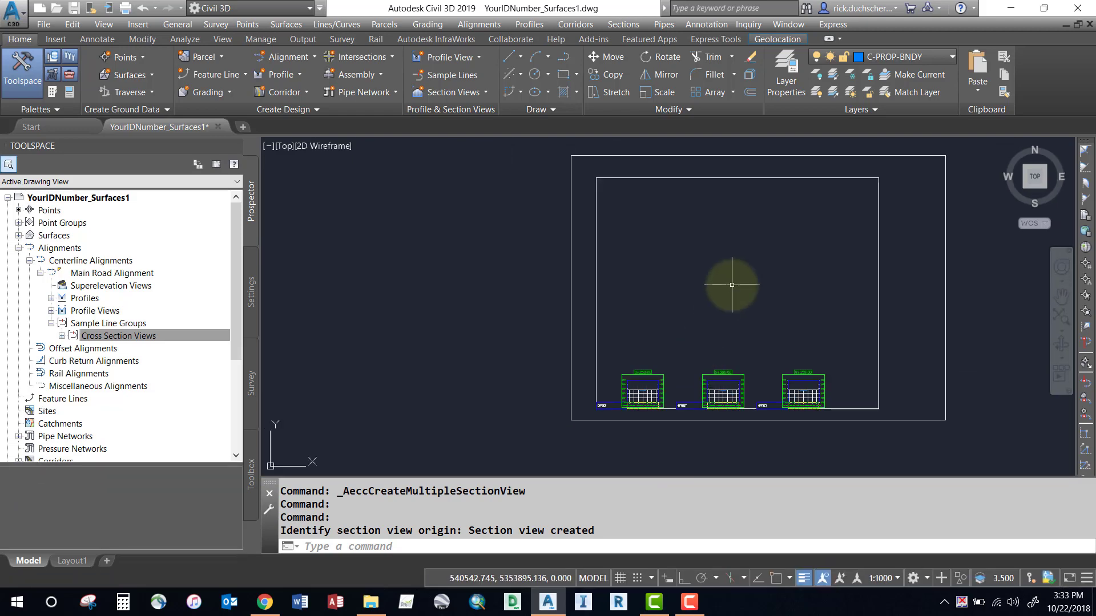
Window-select the sheet border, erase it, and recentre the view on the three section views
{"action": "left_click", "coordinate": [755, 207]}
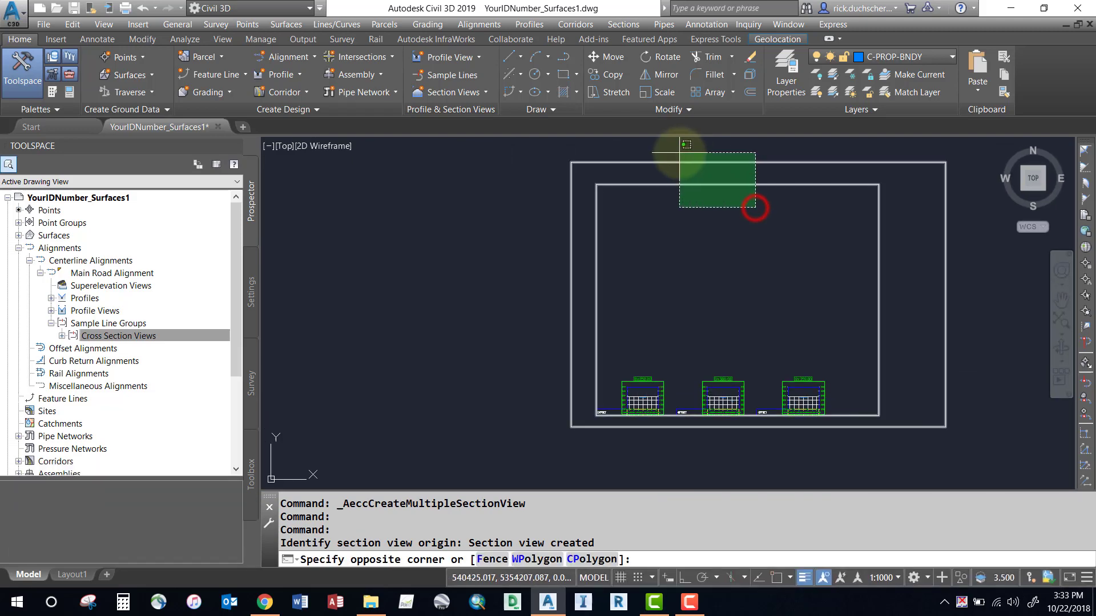
{"action": "left_click", "coordinate": [668, 152]}
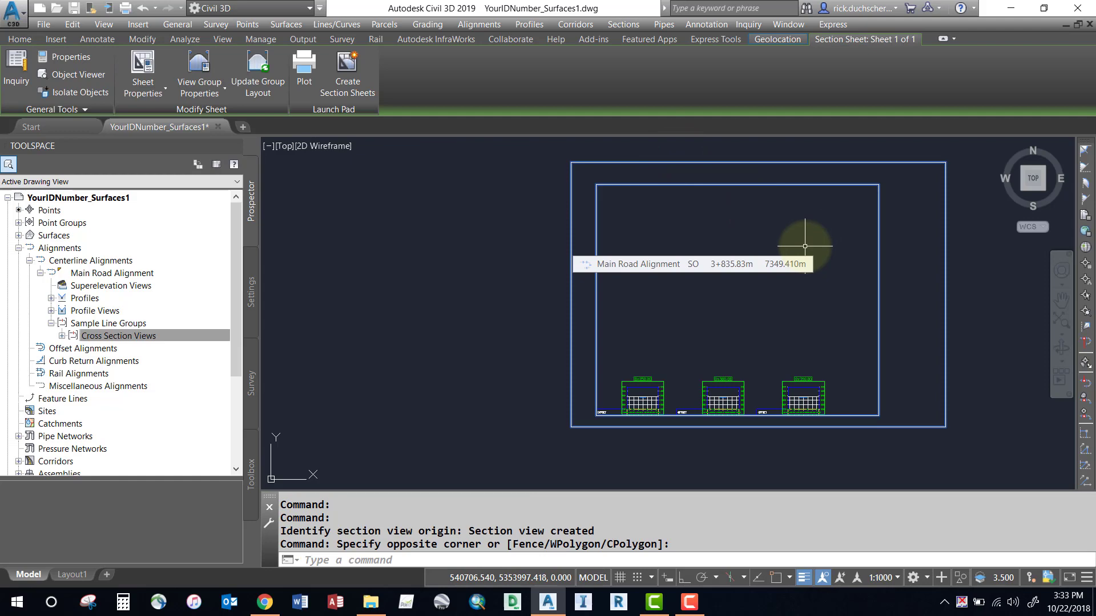
{"action": "key", "text": "Delete"}
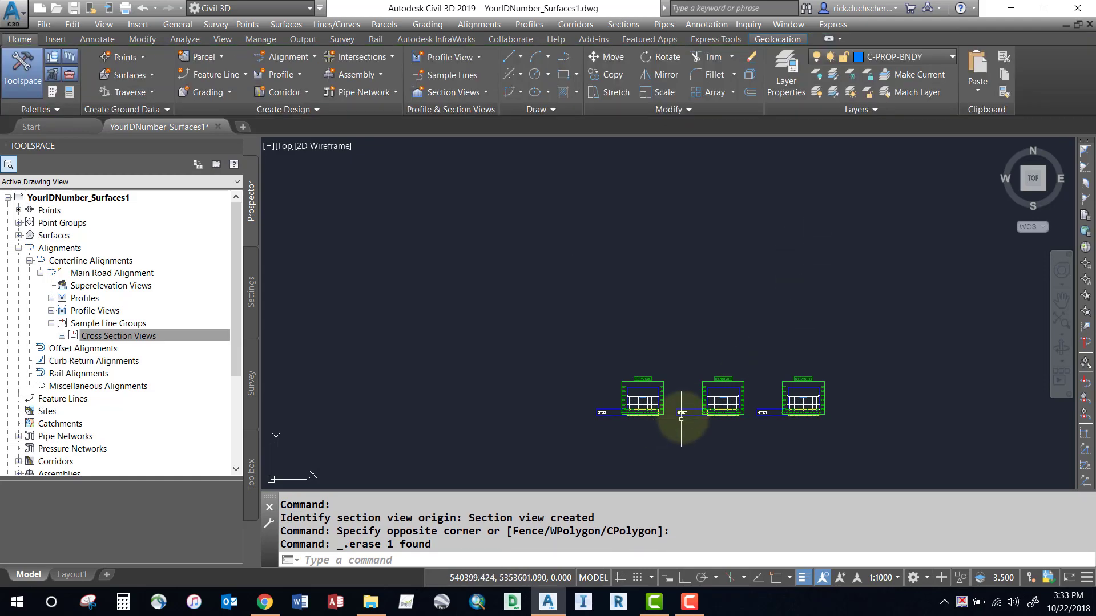
{"action": "scroll", "coordinate": [625, 420], "scroll_direction": "up", "scroll_amount": 8}
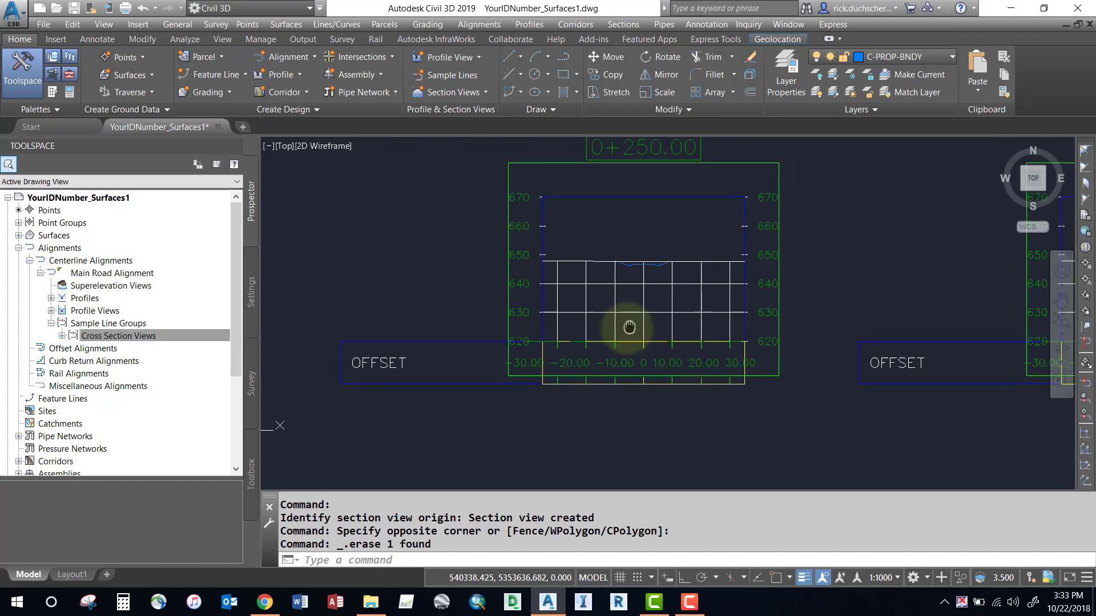
{"action": "scroll", "coordinate": [624, 324], "scroll_direction": "down", "scroll_amount": 6}
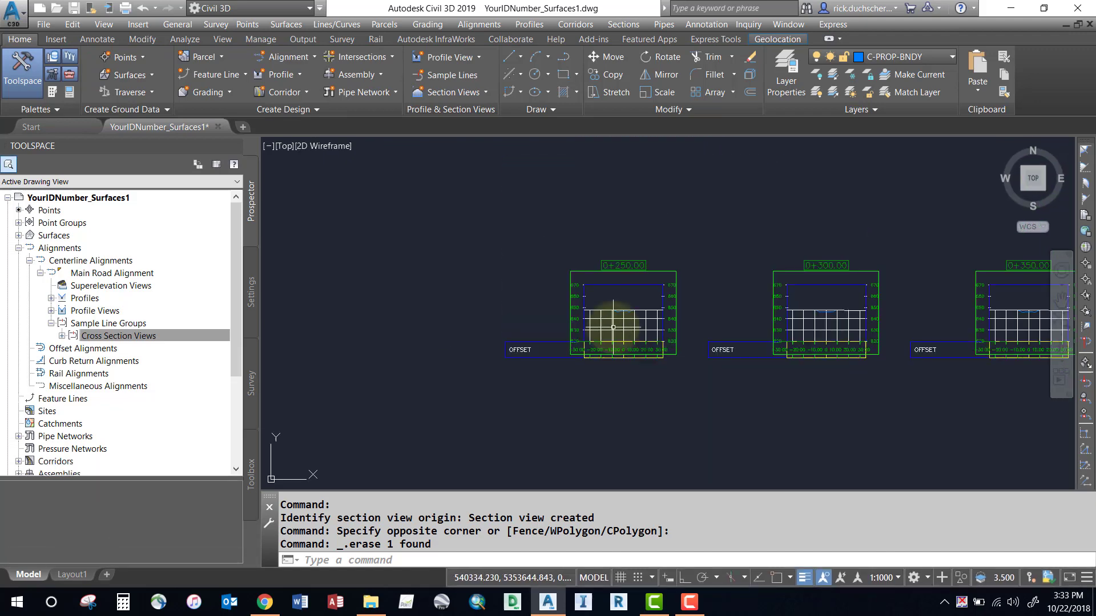
{"action": "middle_click_drag", "start_coordinate": [612, 324], "coordinate": [573, 327]}
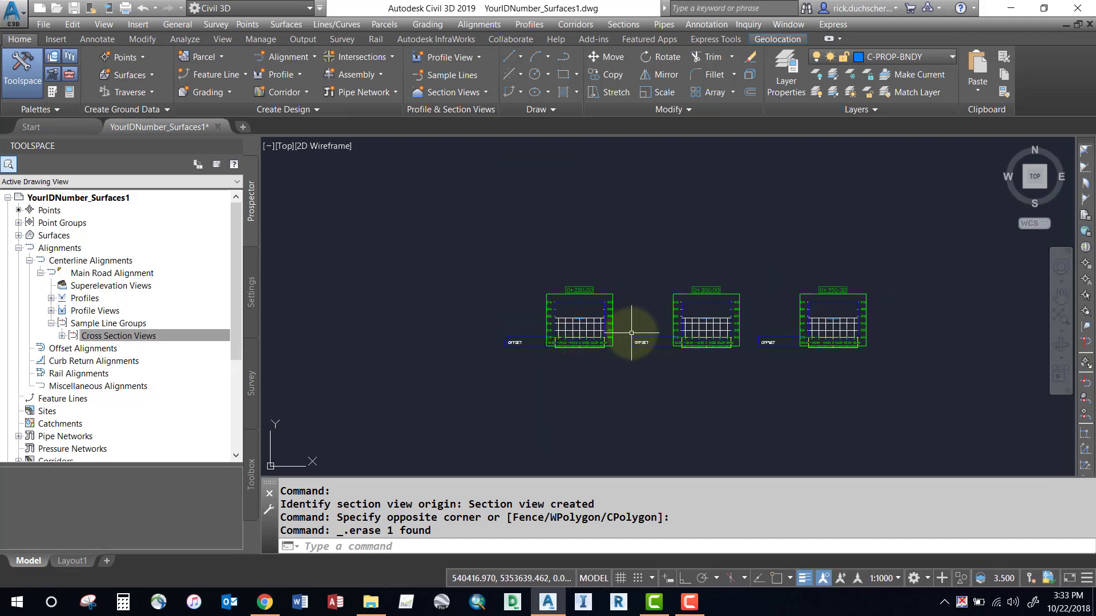